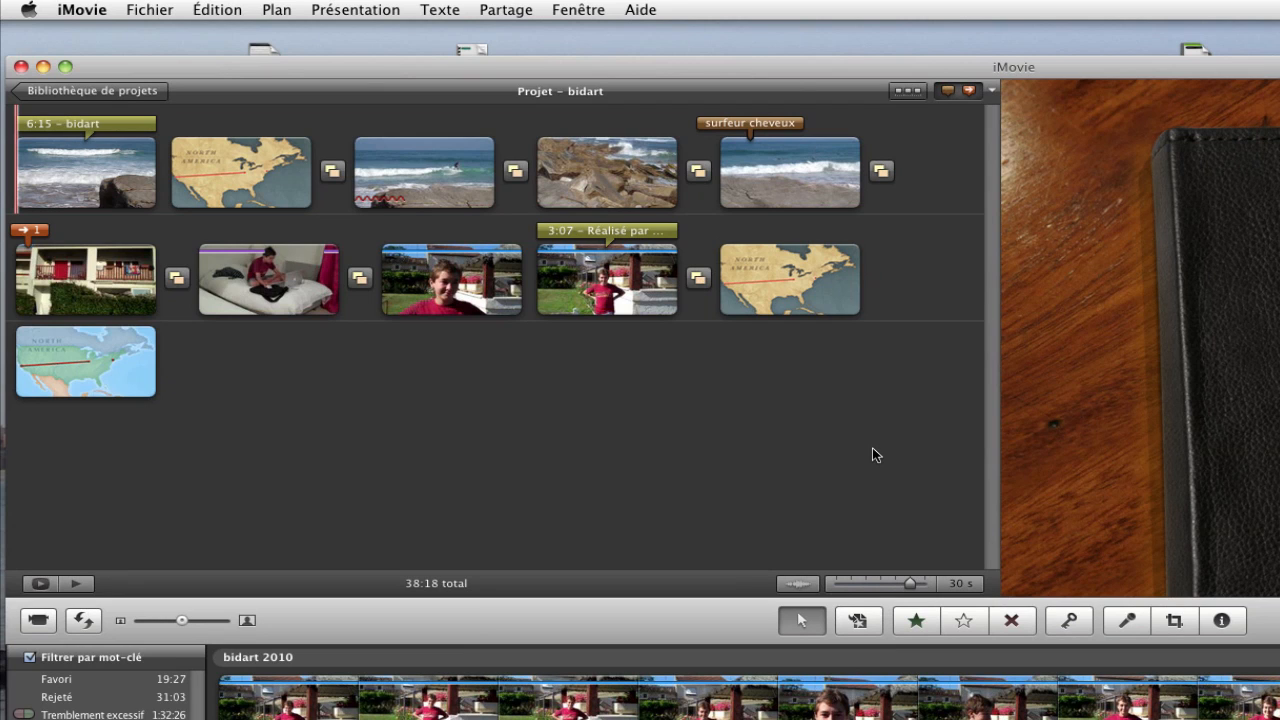
Play the bidart project from its opening beach clip and bring up the sharing destinations
key("space")
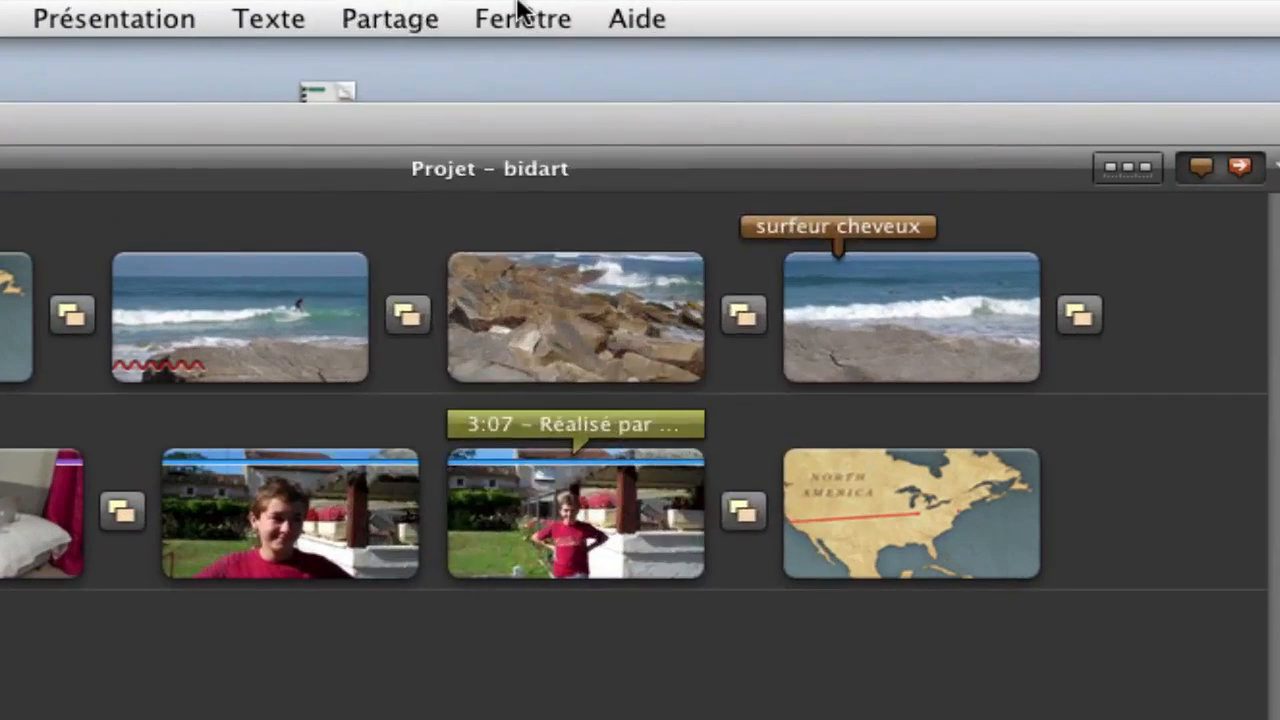
left_click(522, 9)
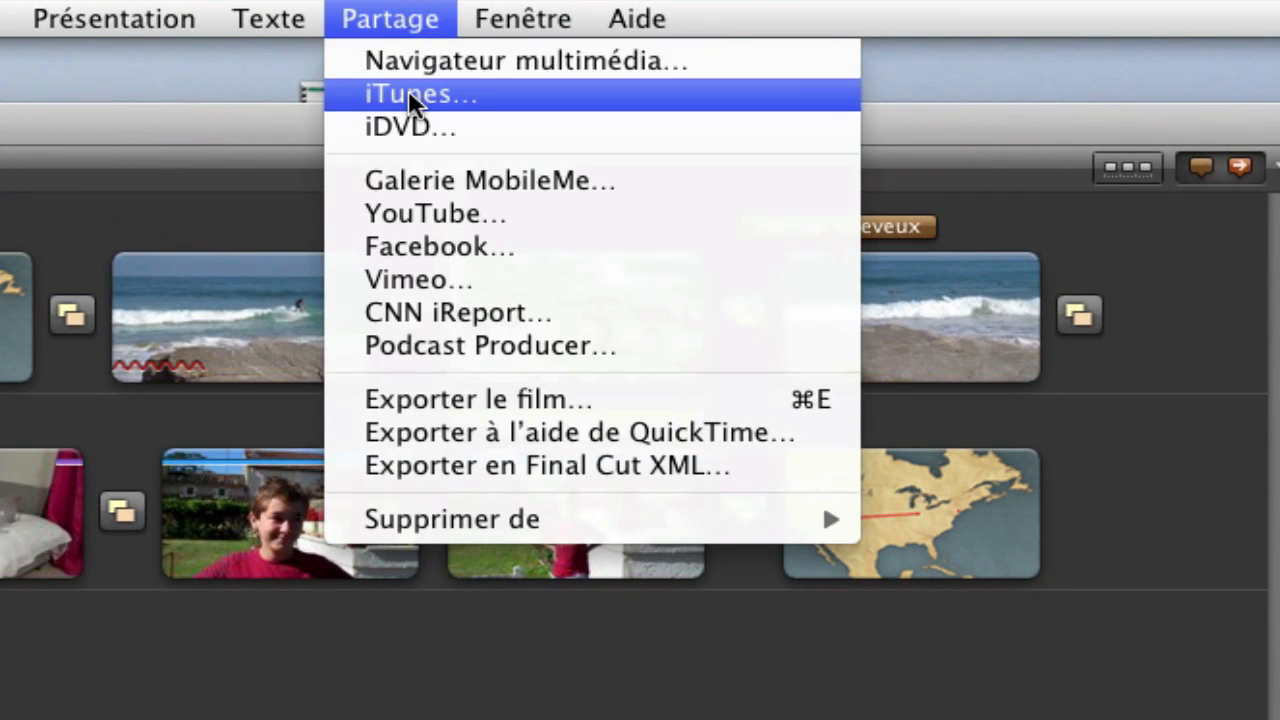
left_click(408, 92)
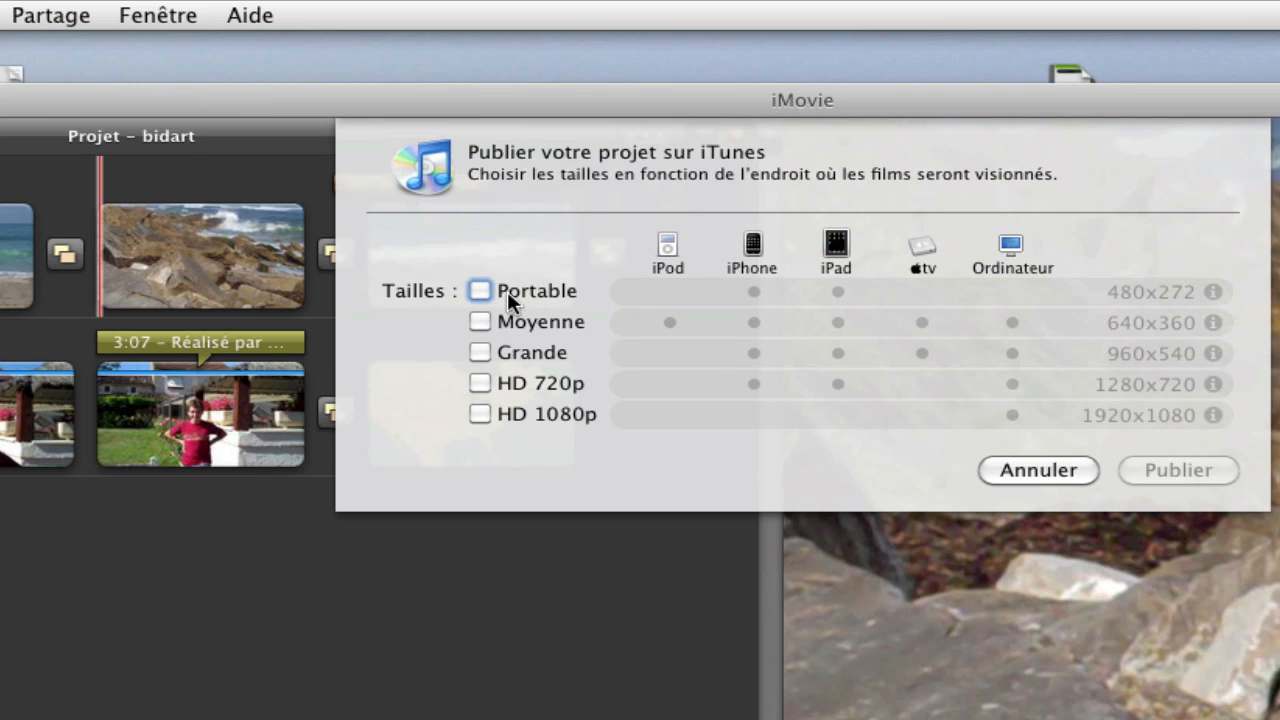
left_click(480, 289)
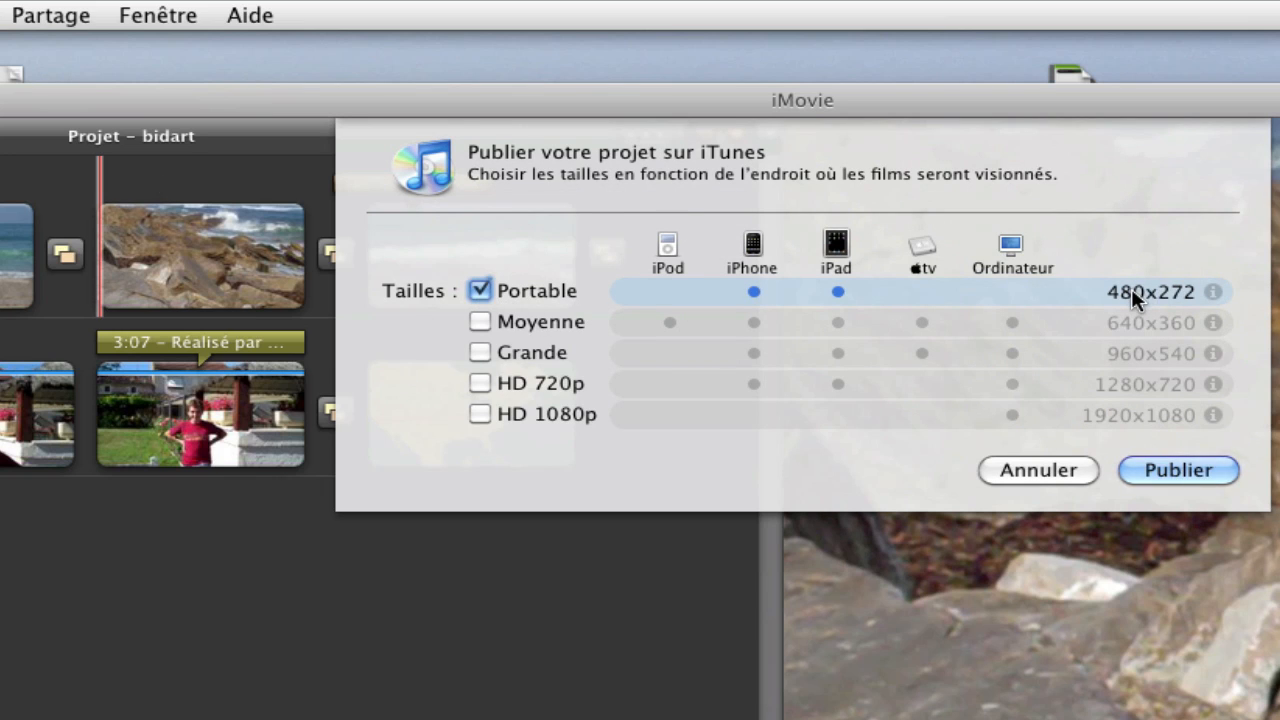
left_click(478, 322)
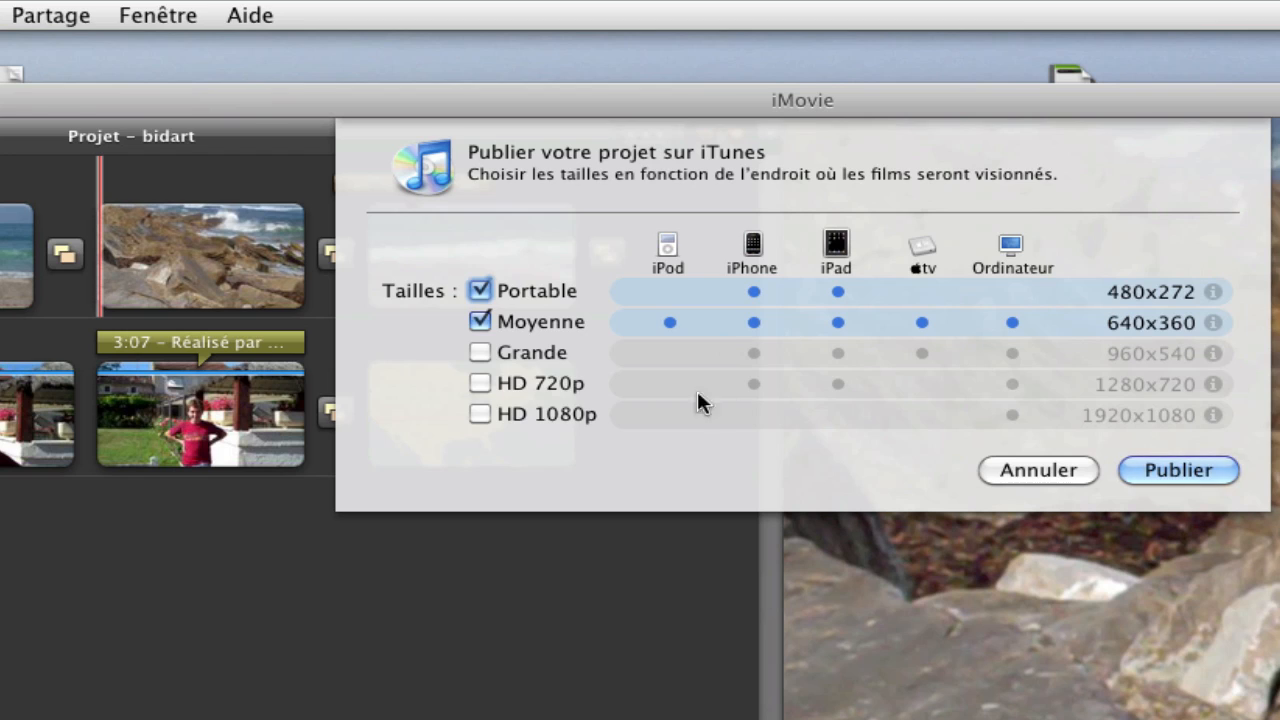
left_click(476, 351)
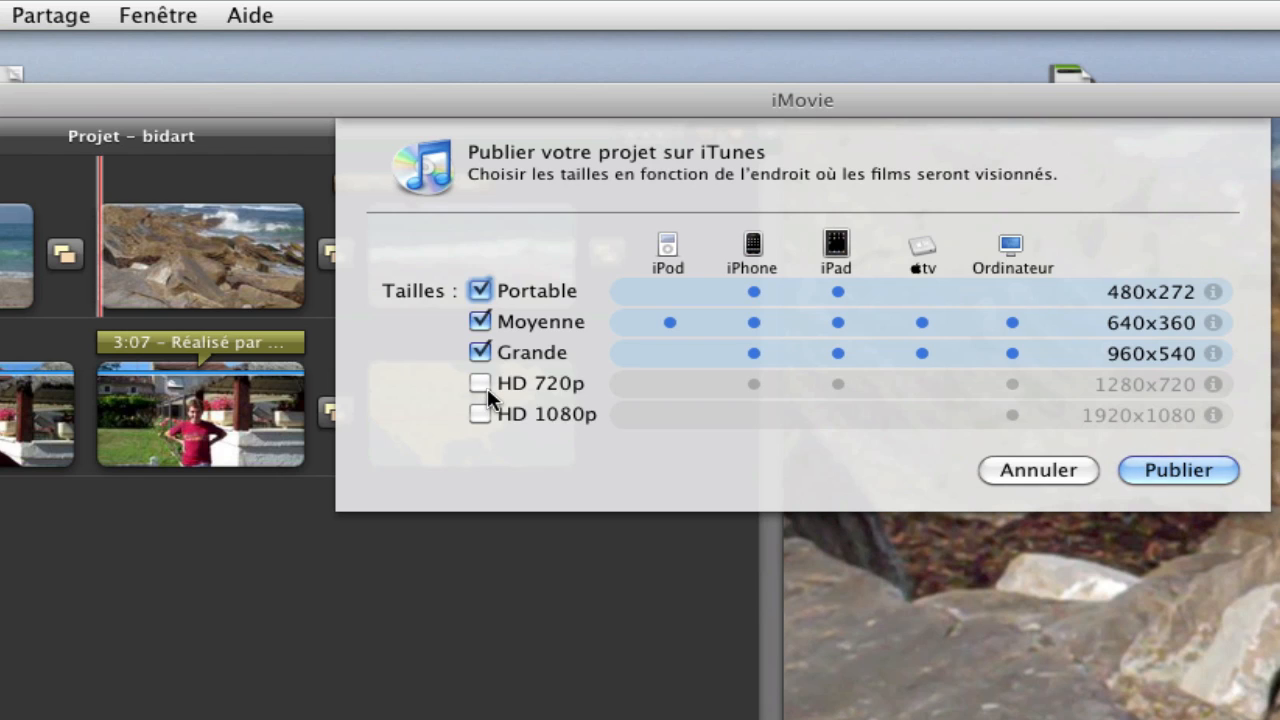
left_click(481, 383)
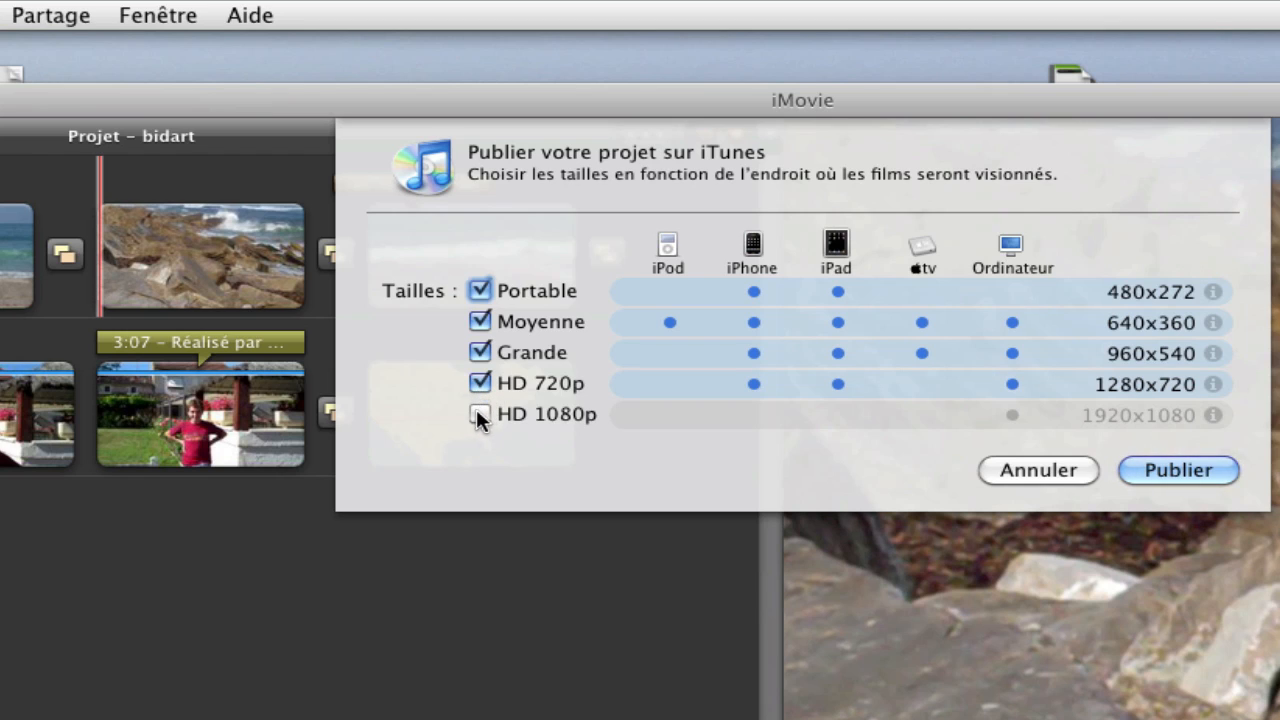
left_click(477, 411)
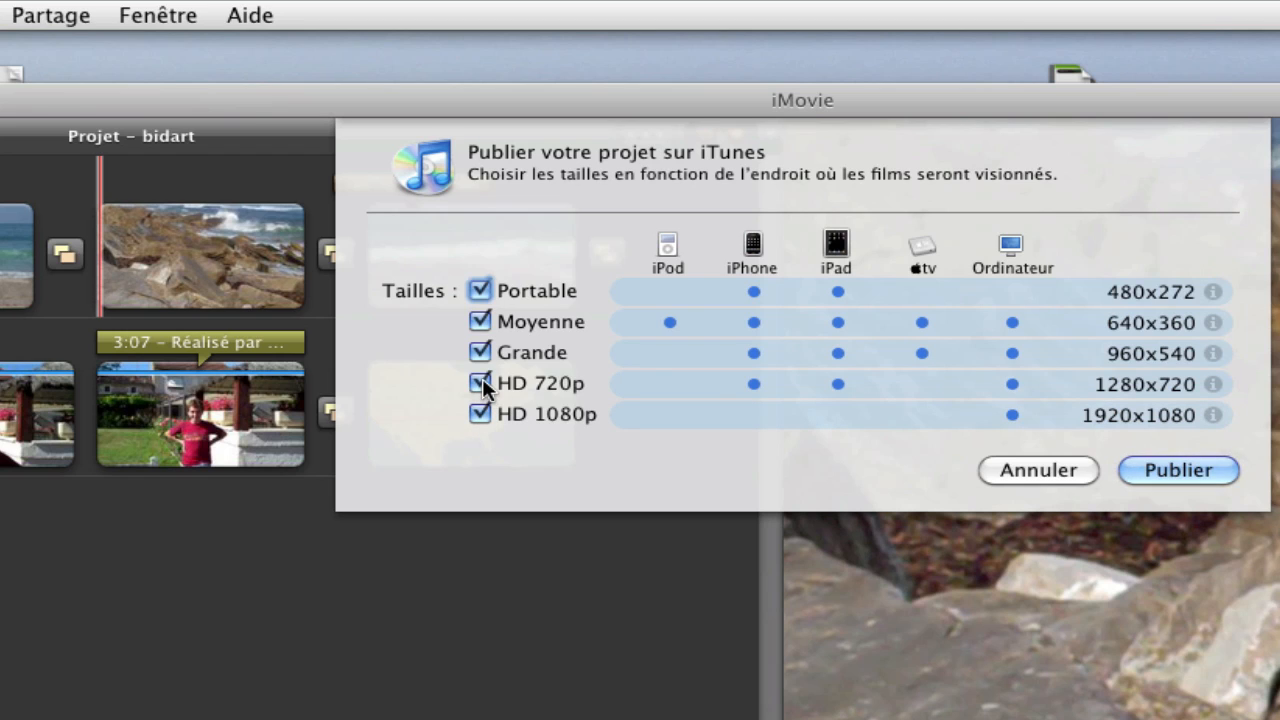
left_click(480, 382)
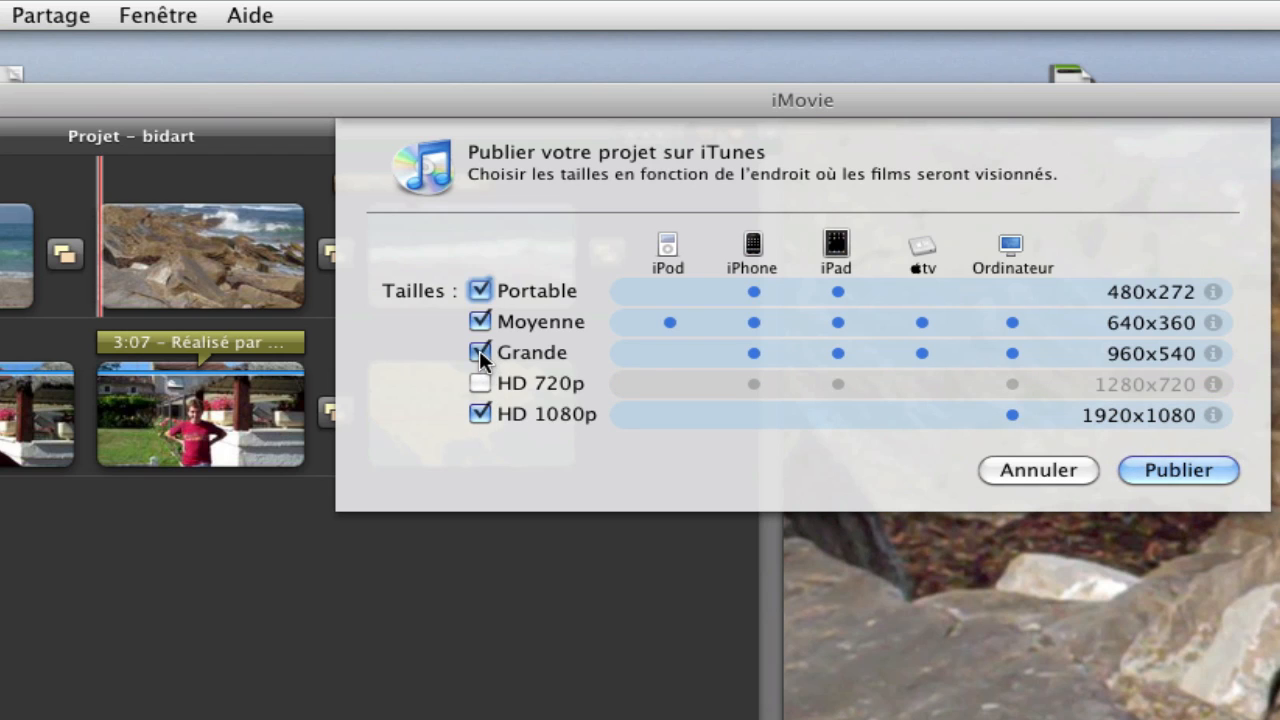
left_click(479, 351)
left_click(481, 322)
left_click(480, 290)
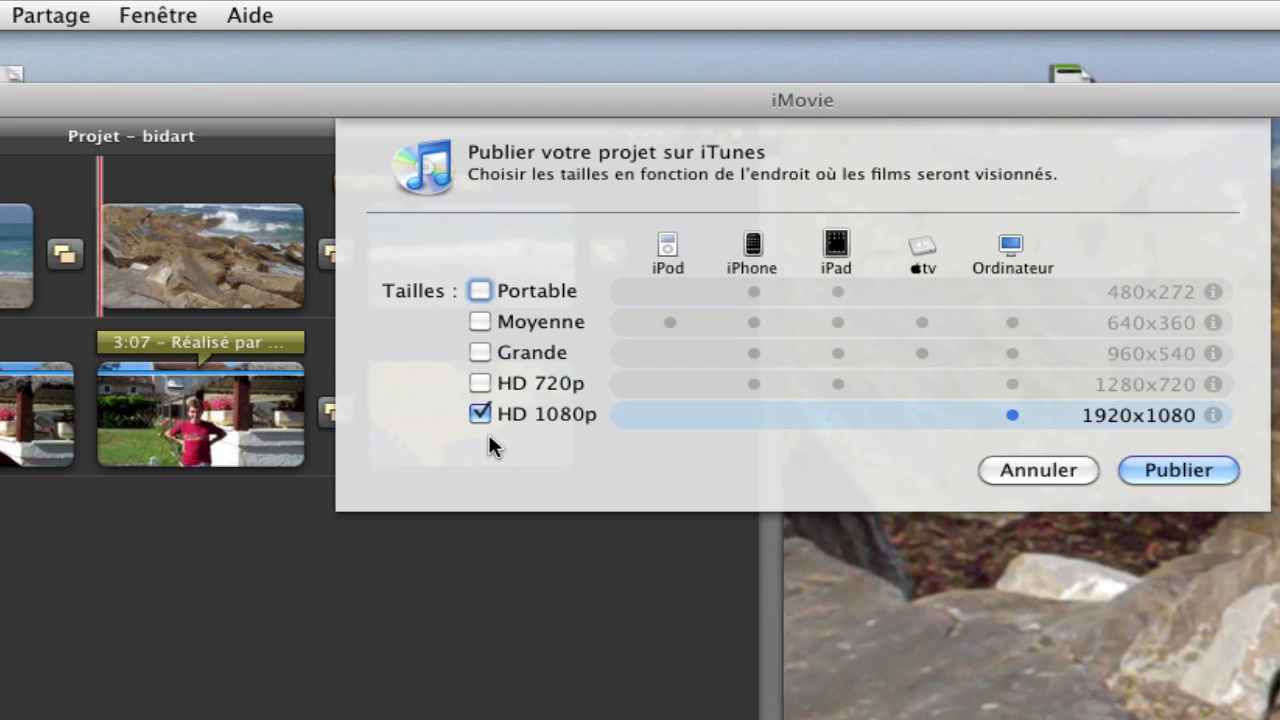
left_click(480, 382)
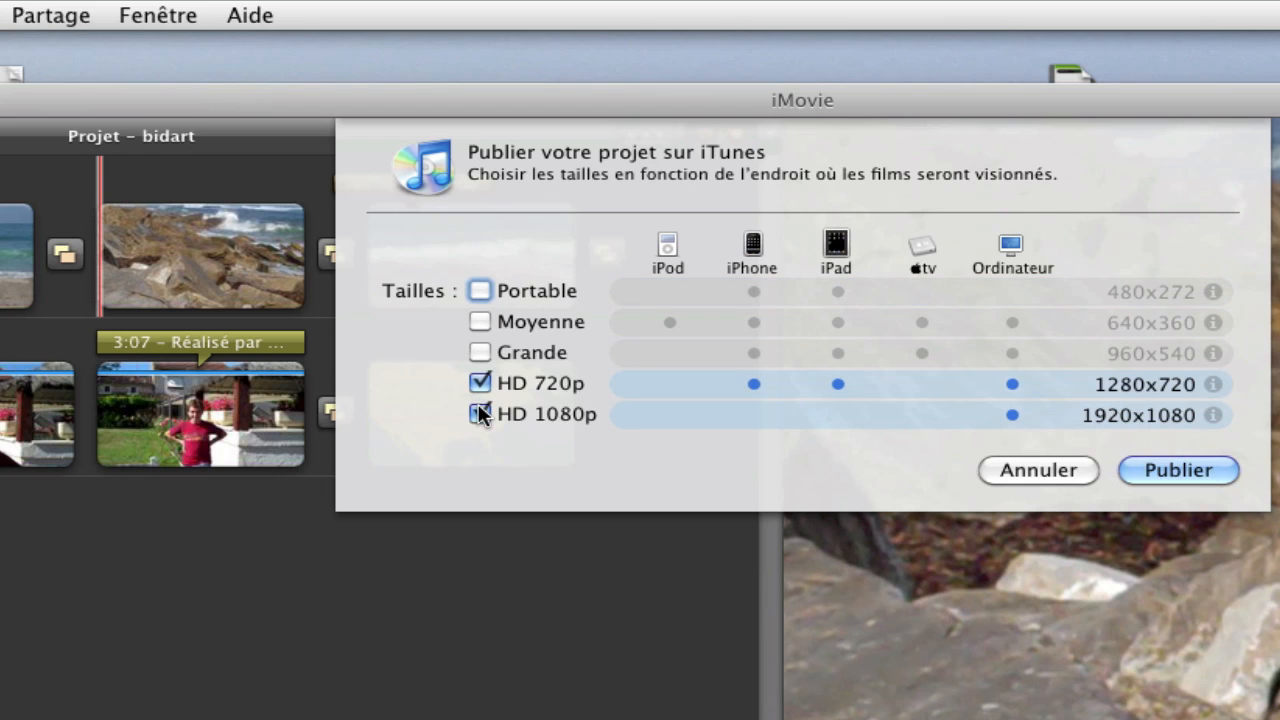
left_click(480, 413)
left_click(480, 352)
left_click(480, 383)
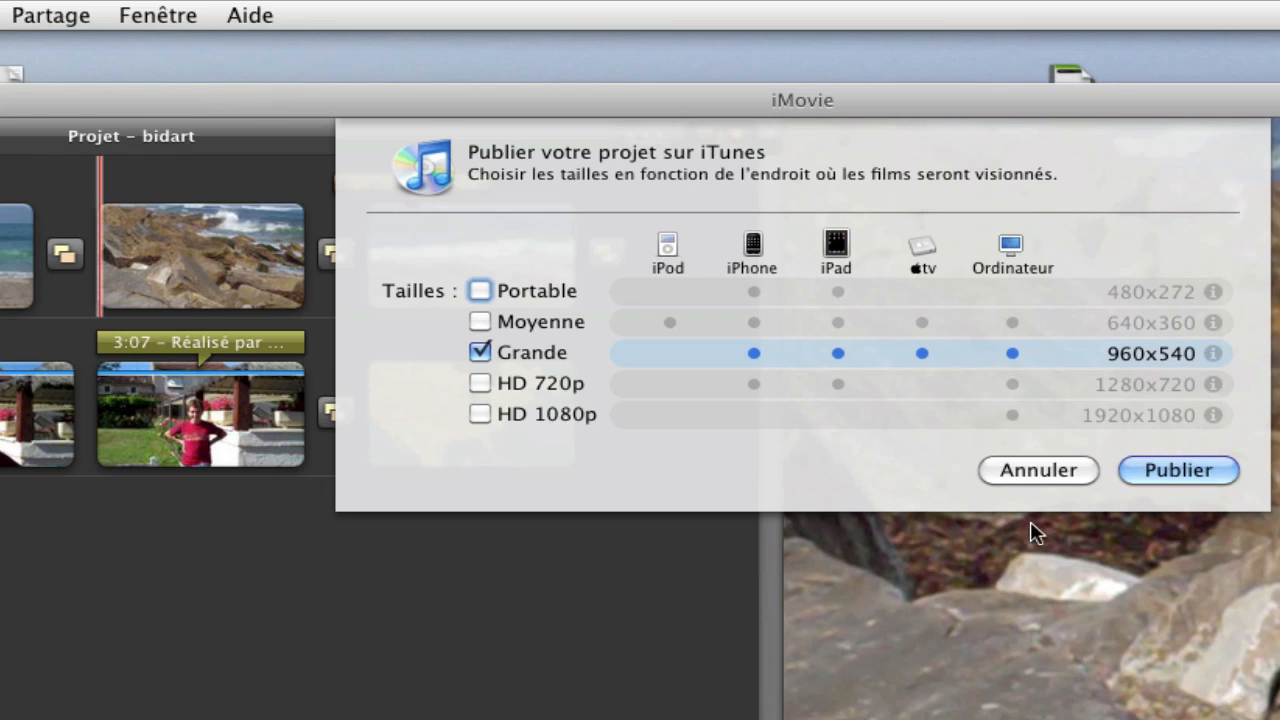
left_click(1036, 474)
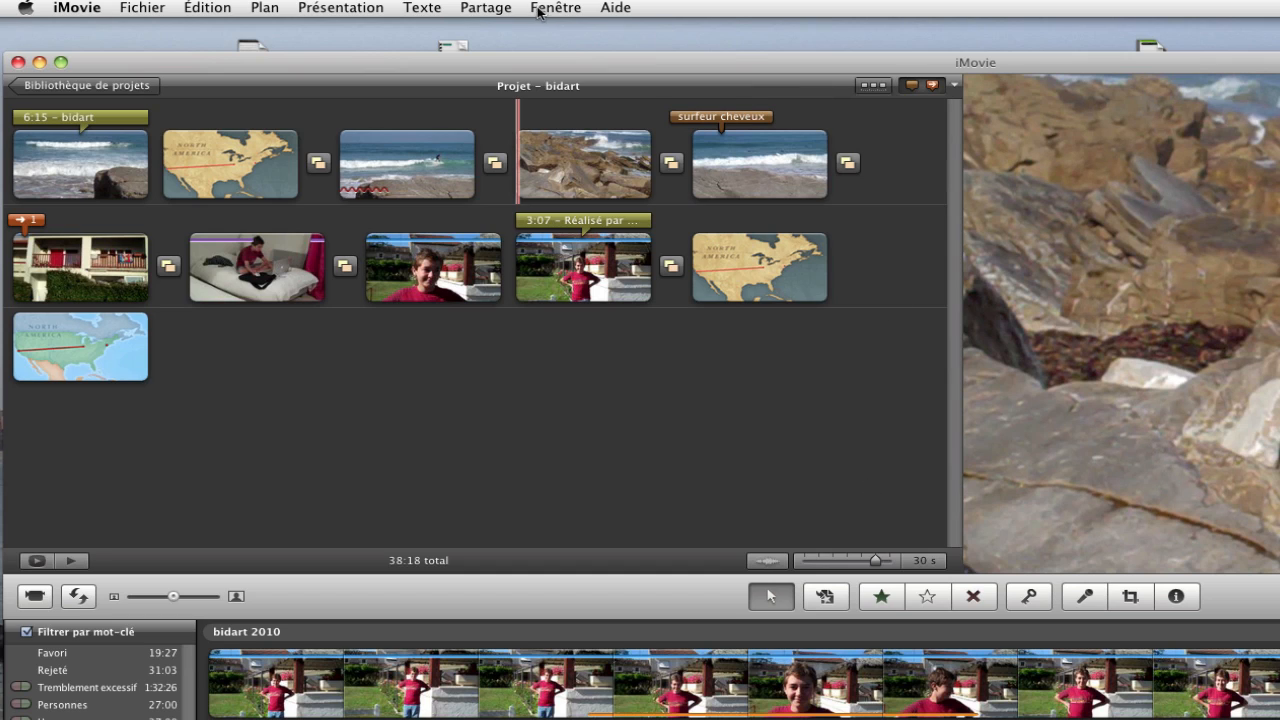
Open MobileMe gallery publishing for bidart, allow keychain login, and keep Petite, Portable and Moyenne sizes
left_click(487, 8)
left_click(538, 92)
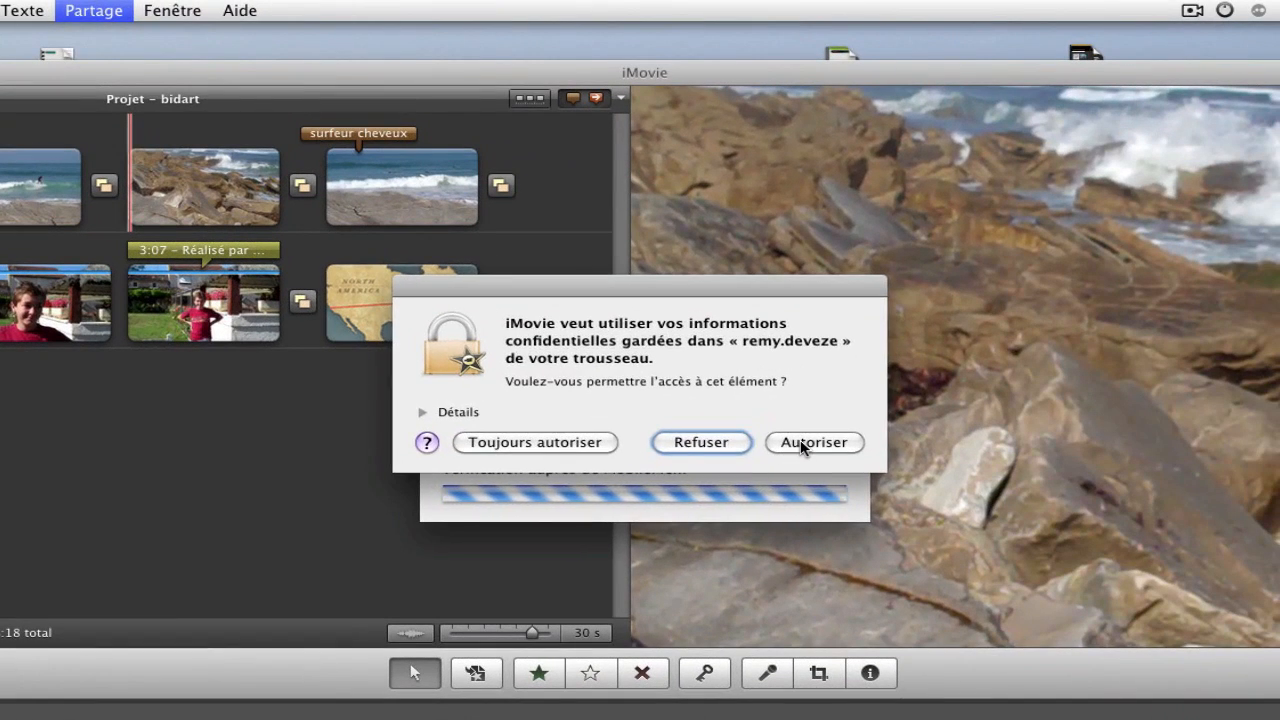
left_click(1094, 396)
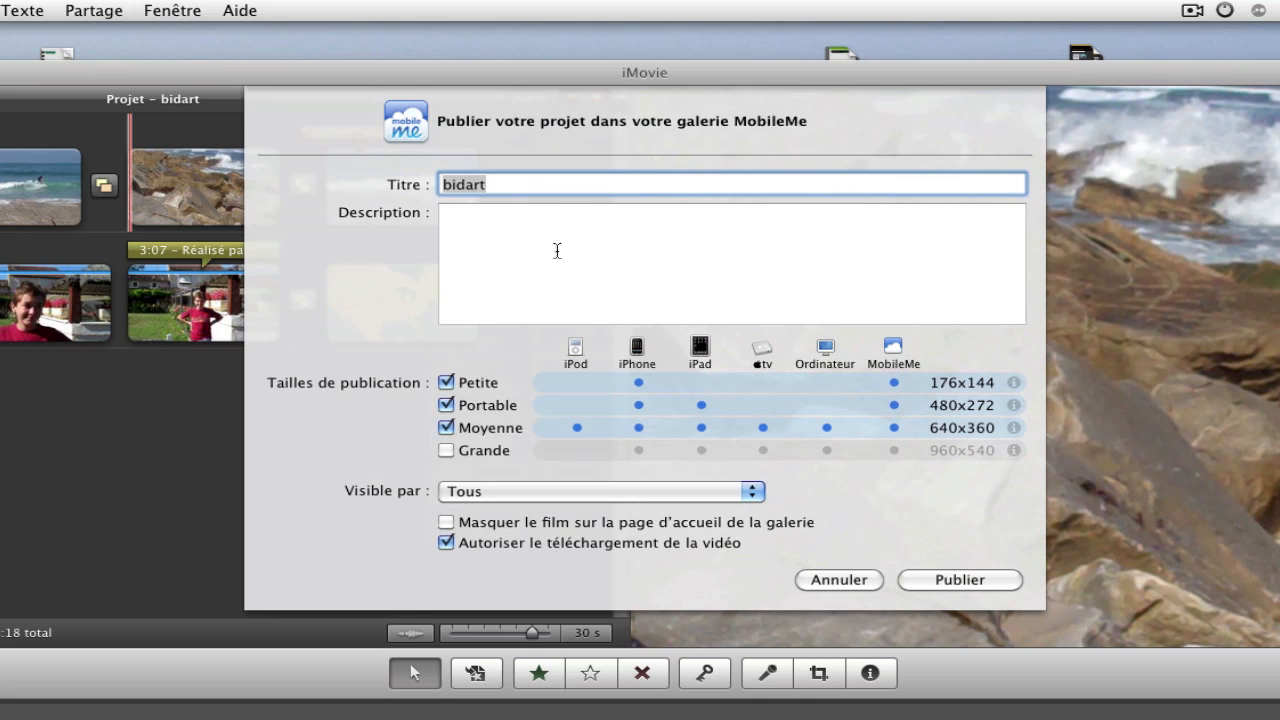
left_click(481, 216)
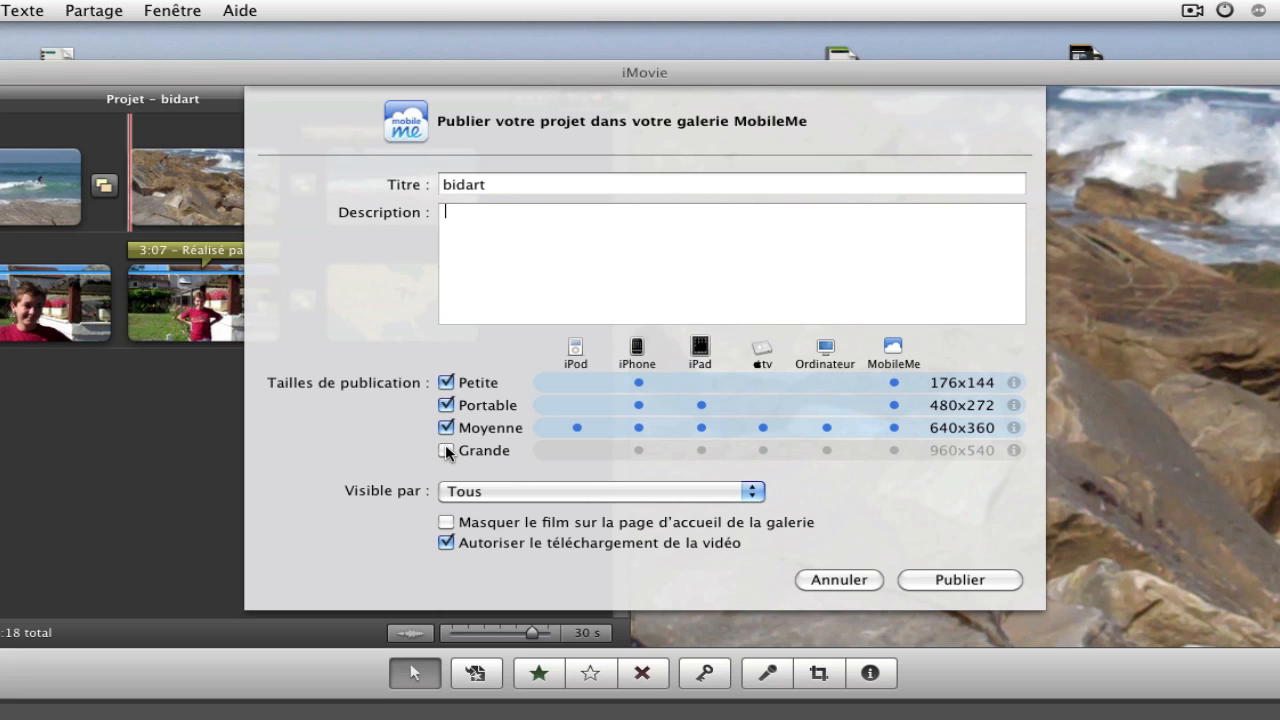
left_click(446, 405)
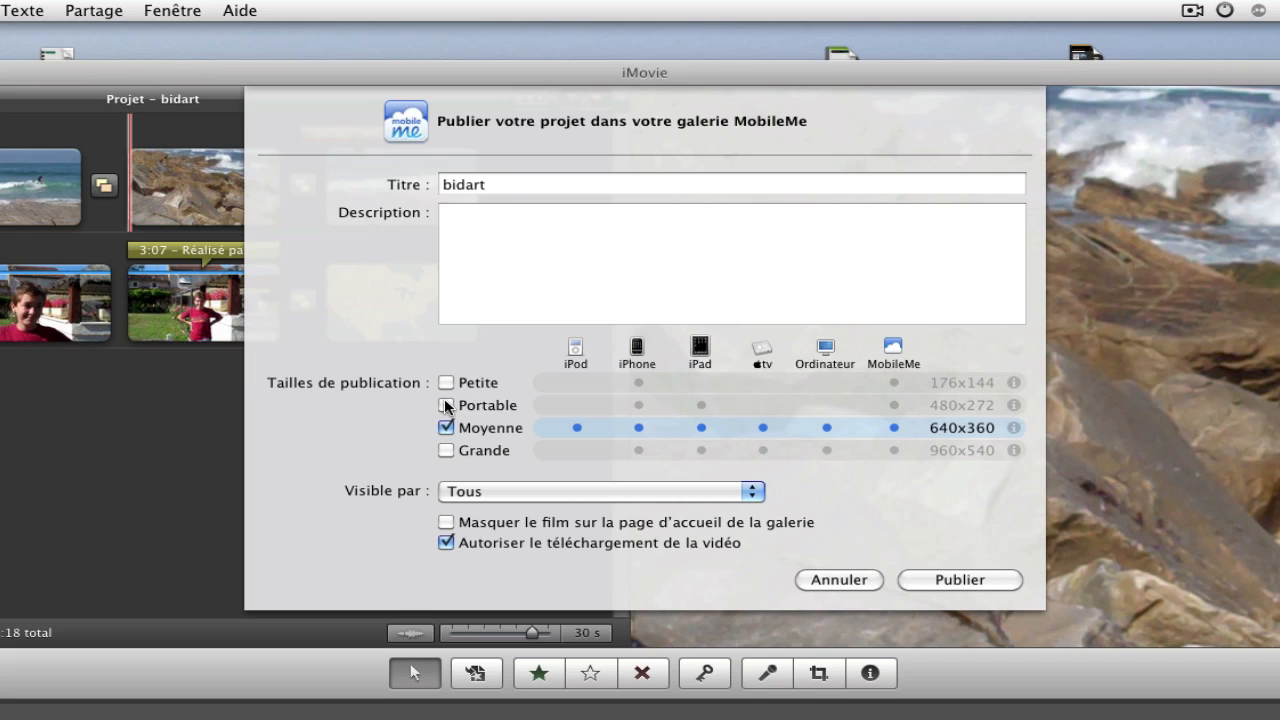
left_click(446, 405)
left_click(446, 382)
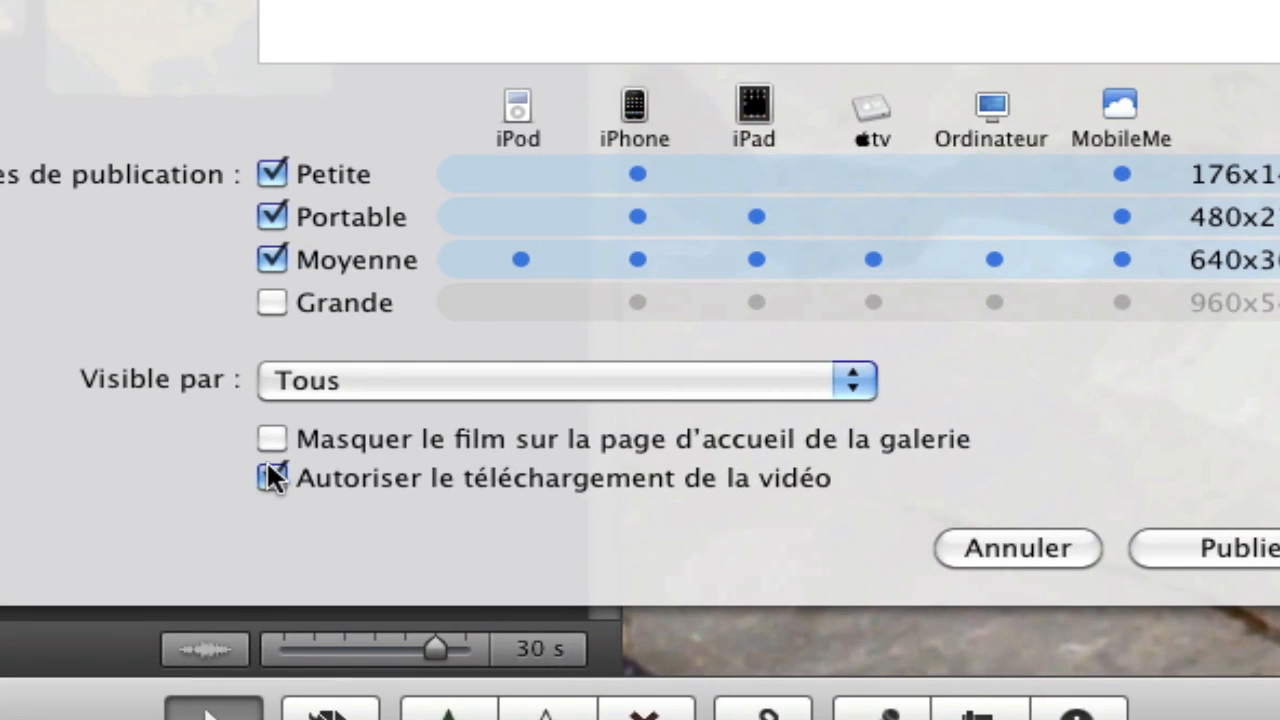
Restrict viewing to only me and look at the viewer names and passwords list
left_click(853, 382)
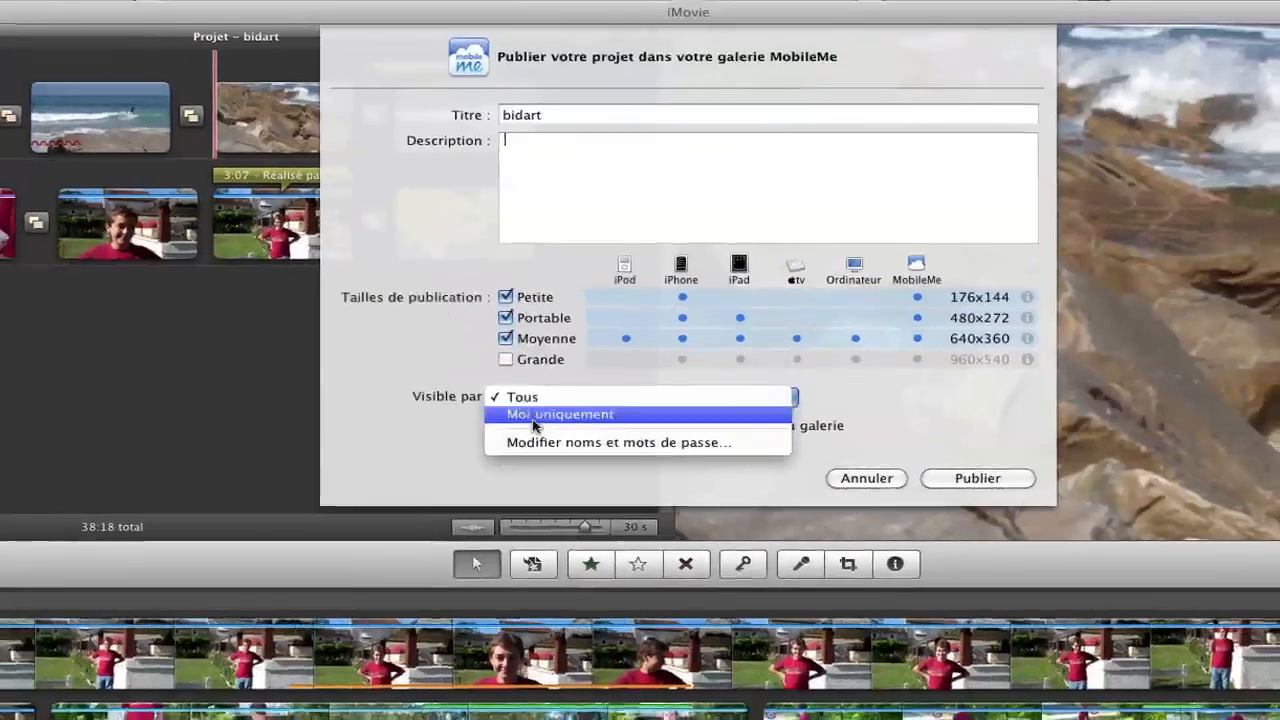
left_click(533, 419)
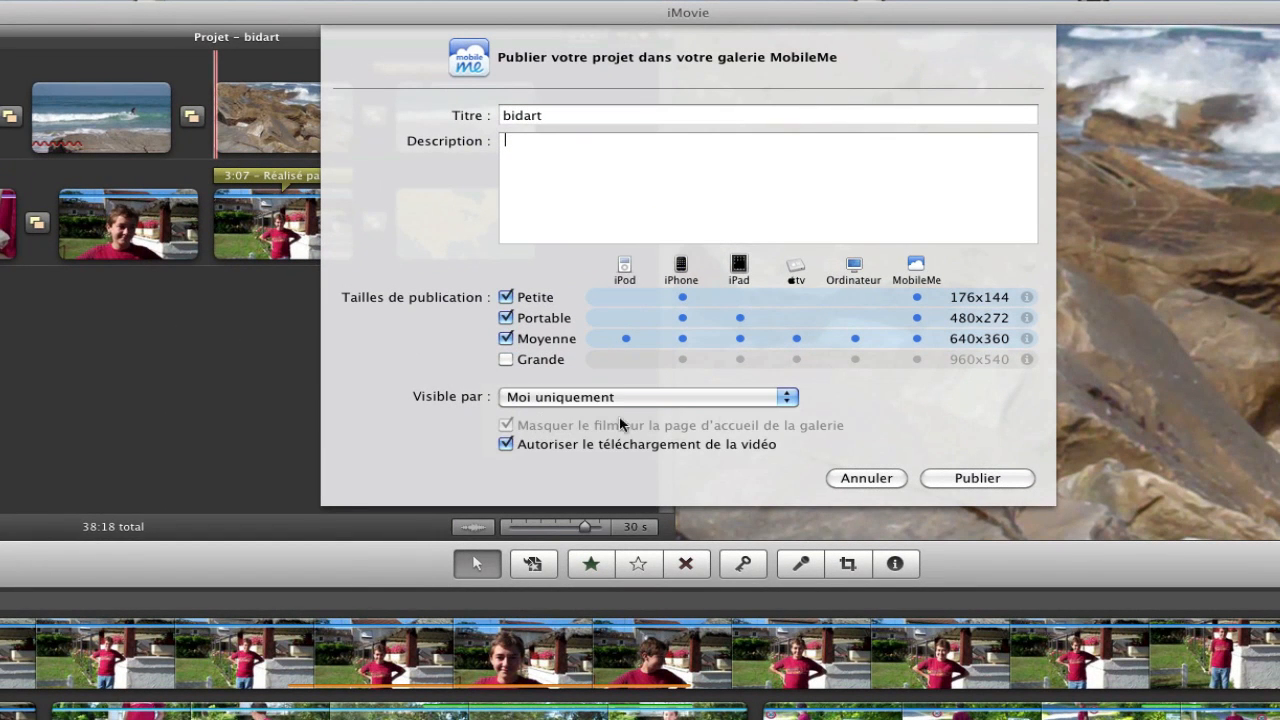
left_click(785, 400)
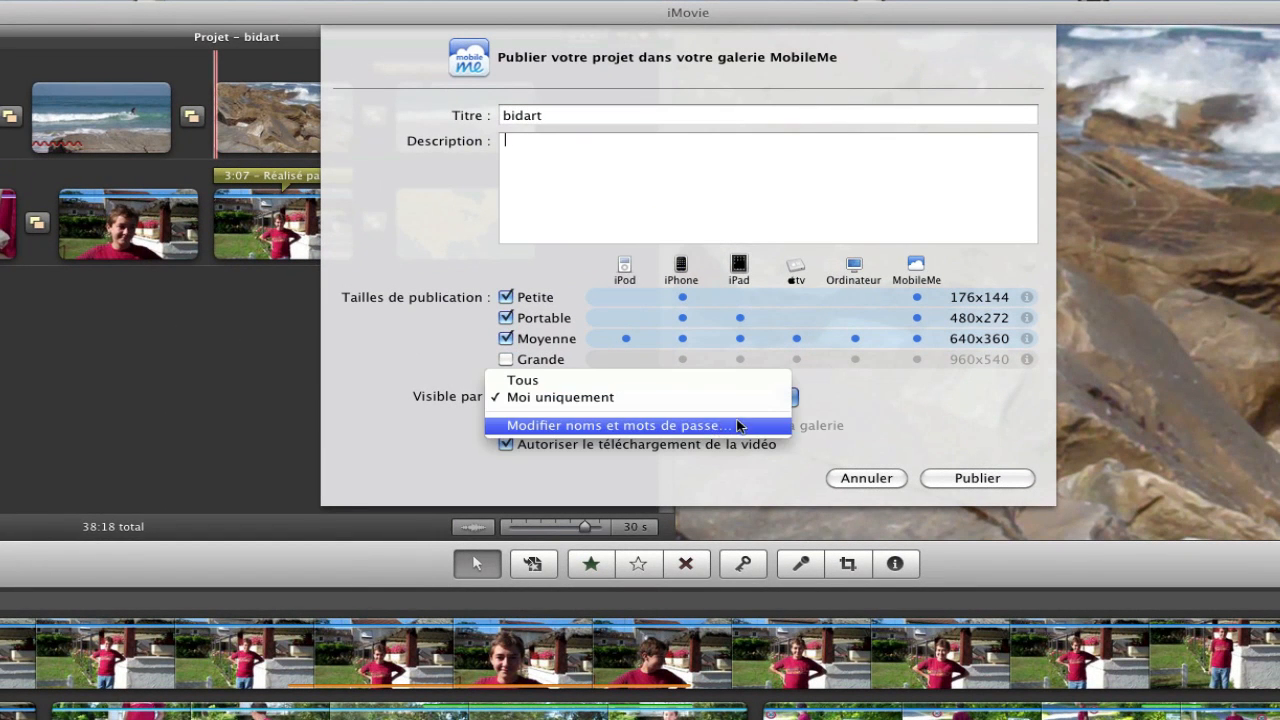
left_click(634, 430)
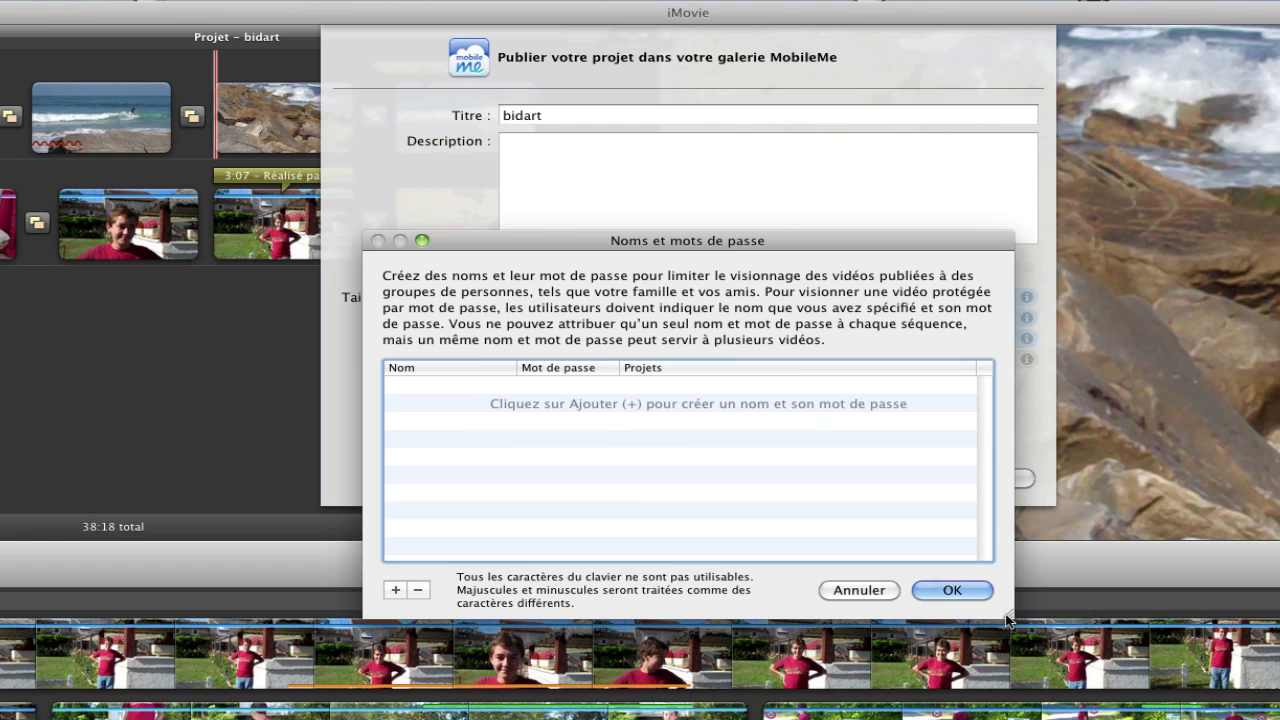
left_click(952, 590)
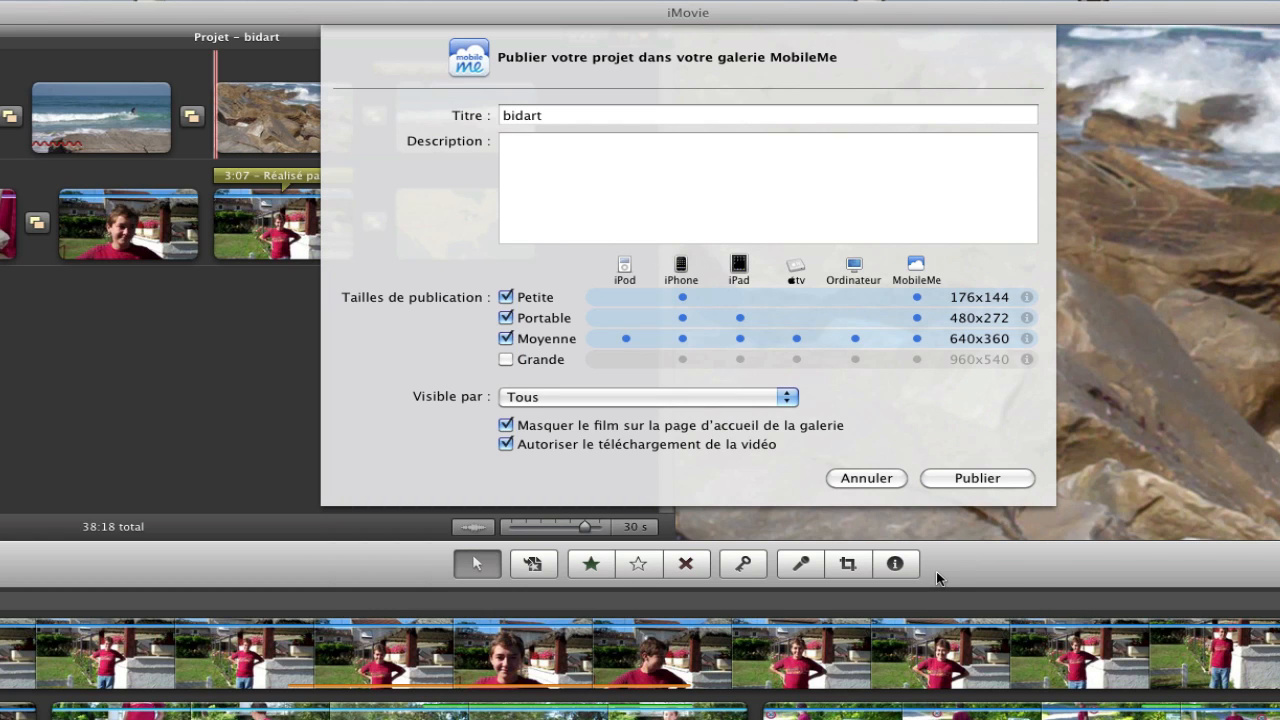
Toggle the gallery home-page and download checkboxes, then cancel MobileMe publishing
left_click(506, 426)
left_click(506, 426)
left_click(505, 445)
left_click(505, 445)
left_click(862, 480)
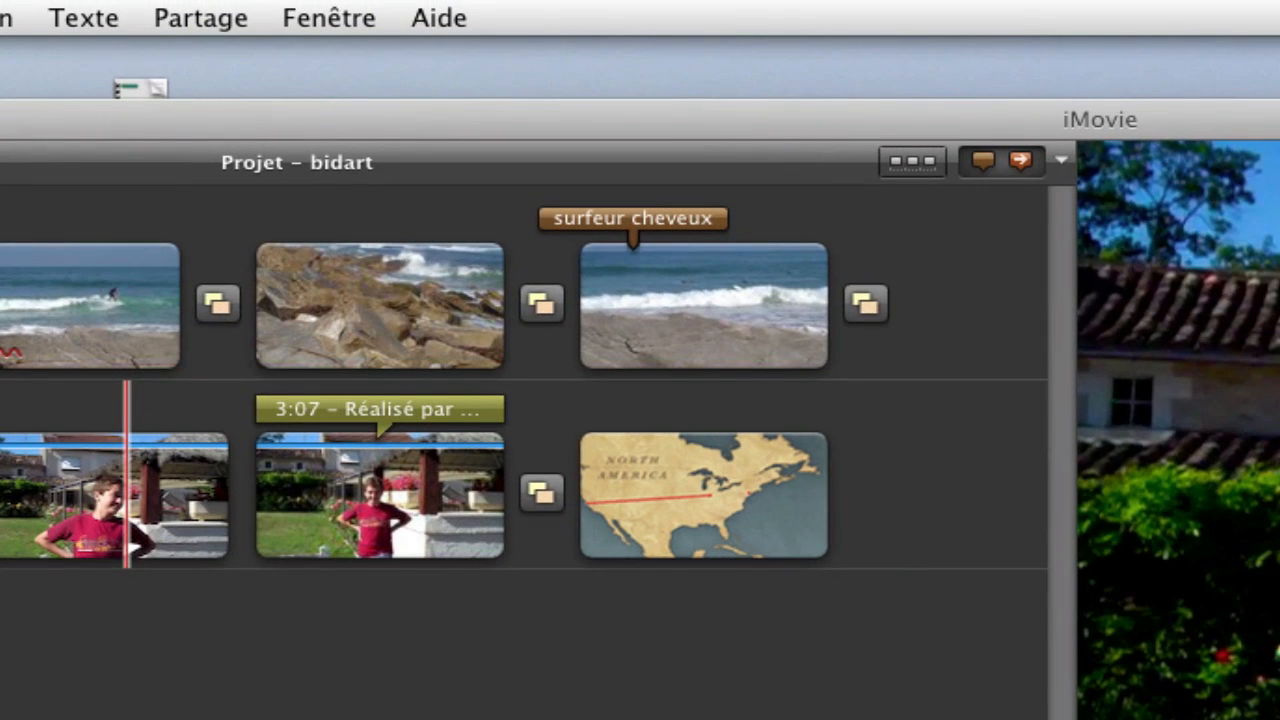
Open YouTube publishing for bidart and add a new account using the user's e-mail address
left_click(738, 452)
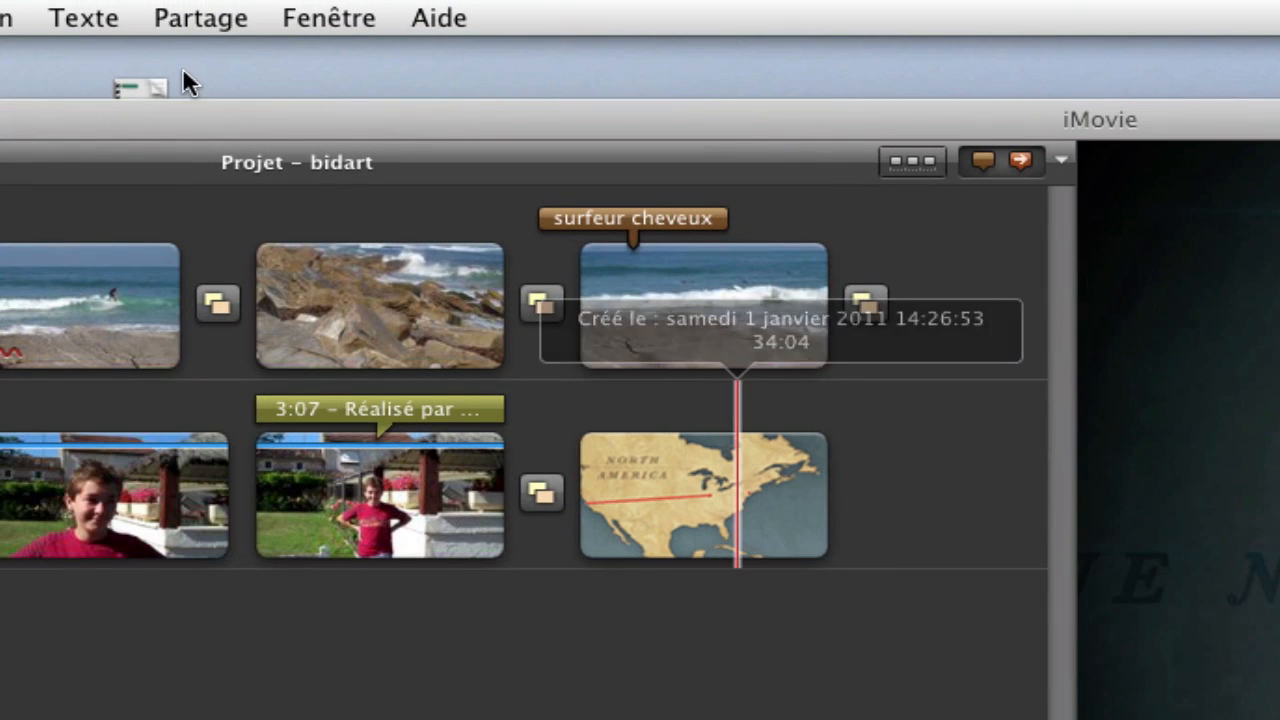
left_click(199, 17)
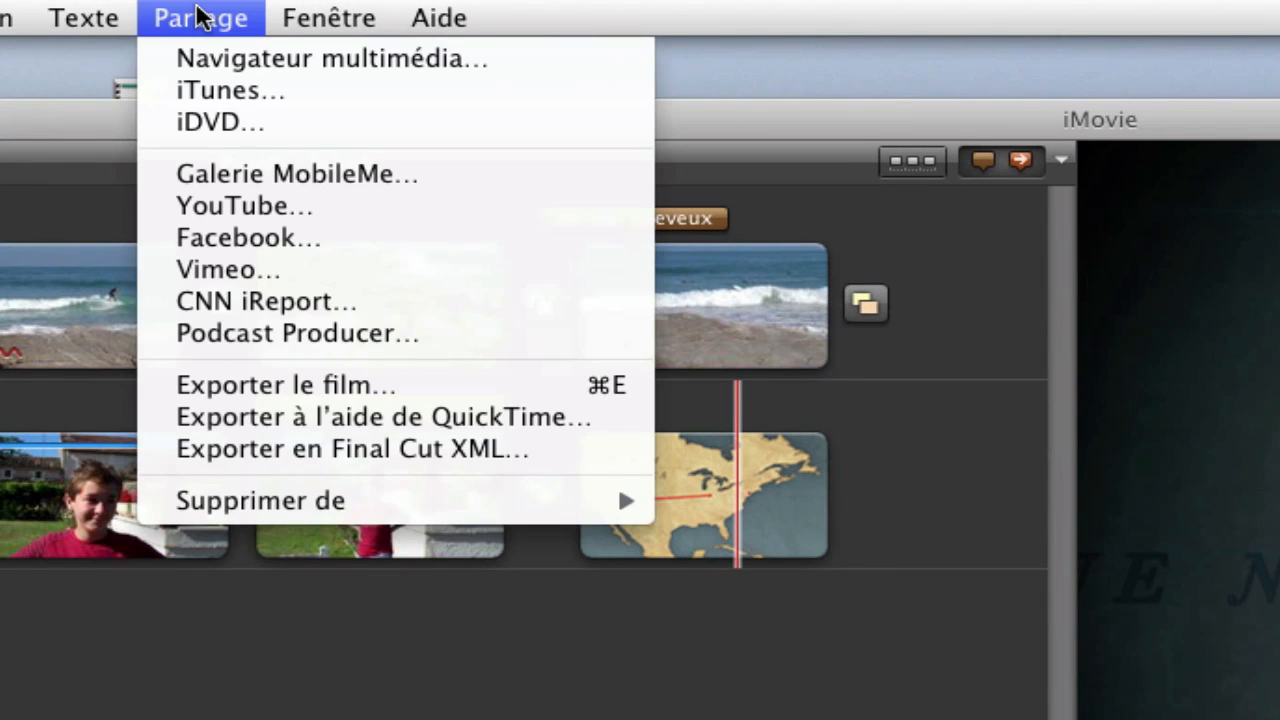
left_click(257, 213)
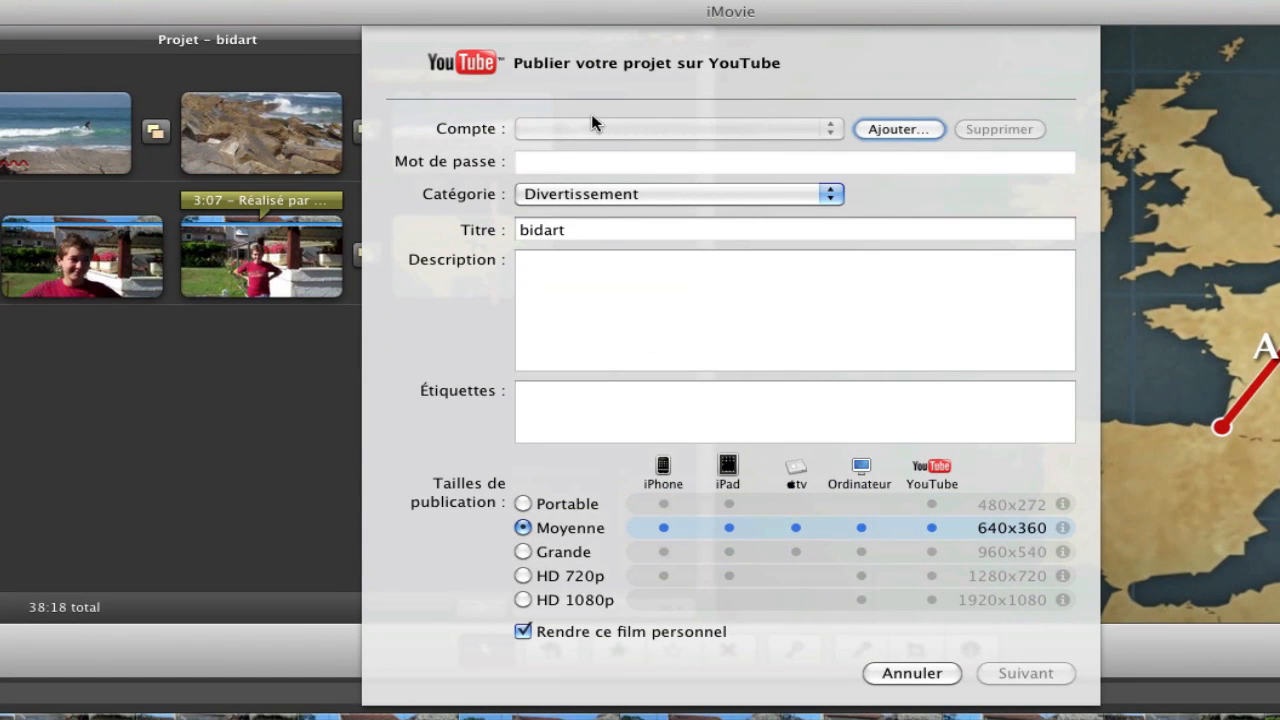
left_click(897, 129)
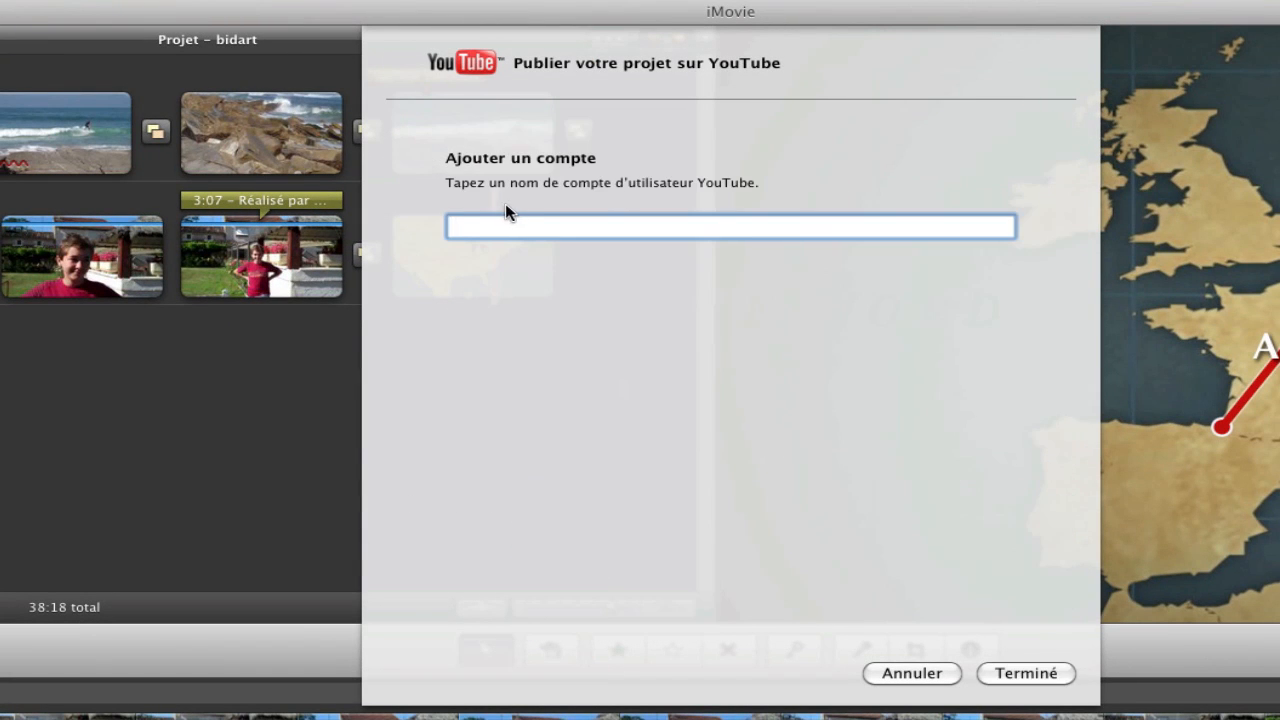
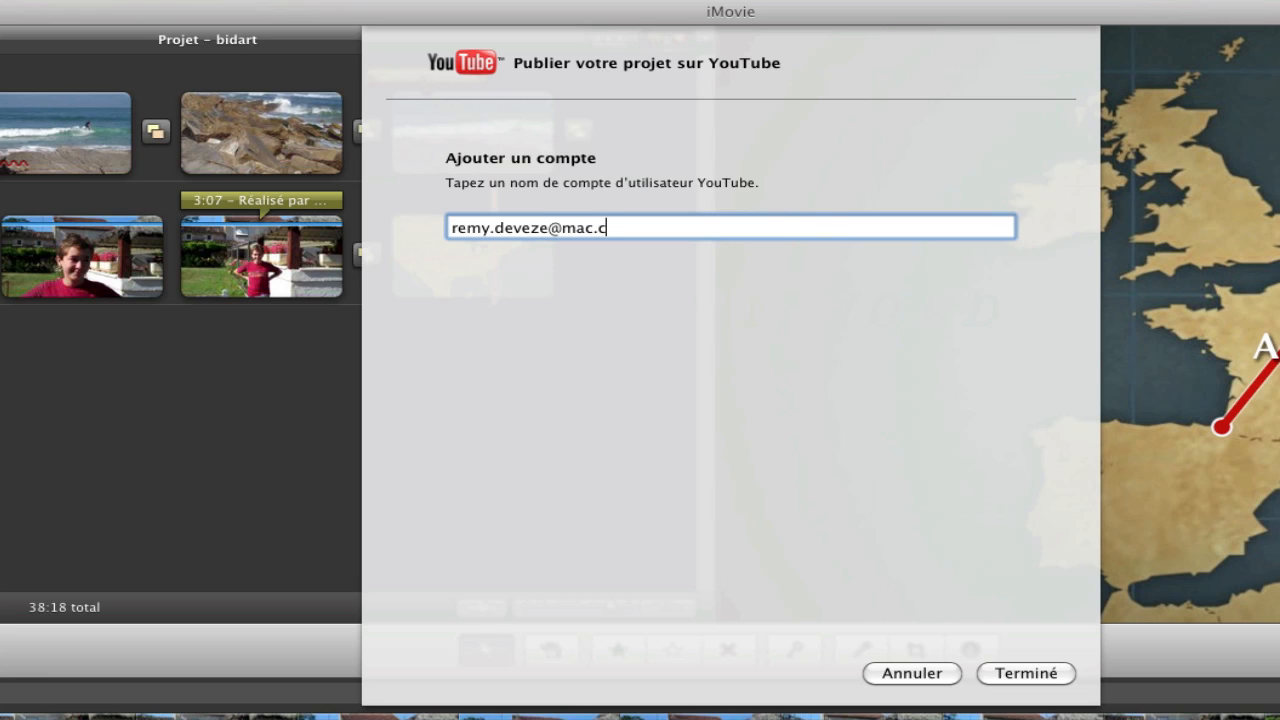
key("super+a")
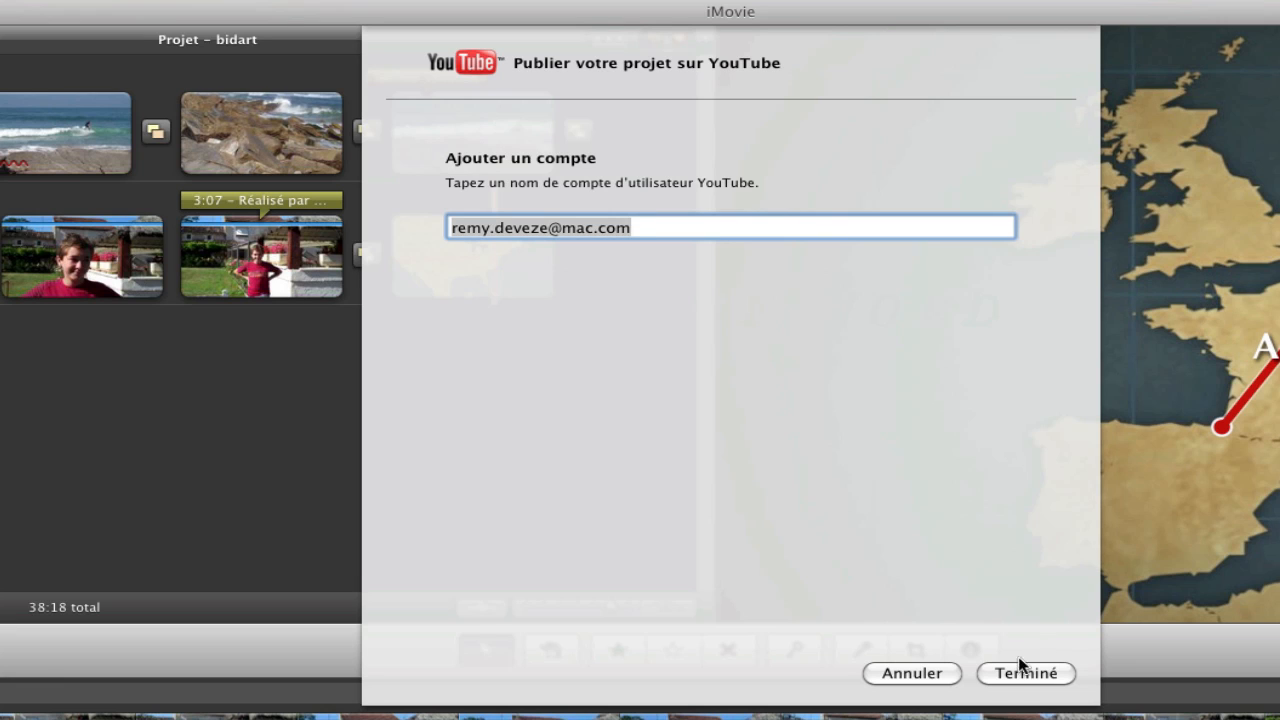
left_click(1018, 670)
Enter the YouTube account password and set the category to Films et animations
left_click(609, 163)
type("•••")
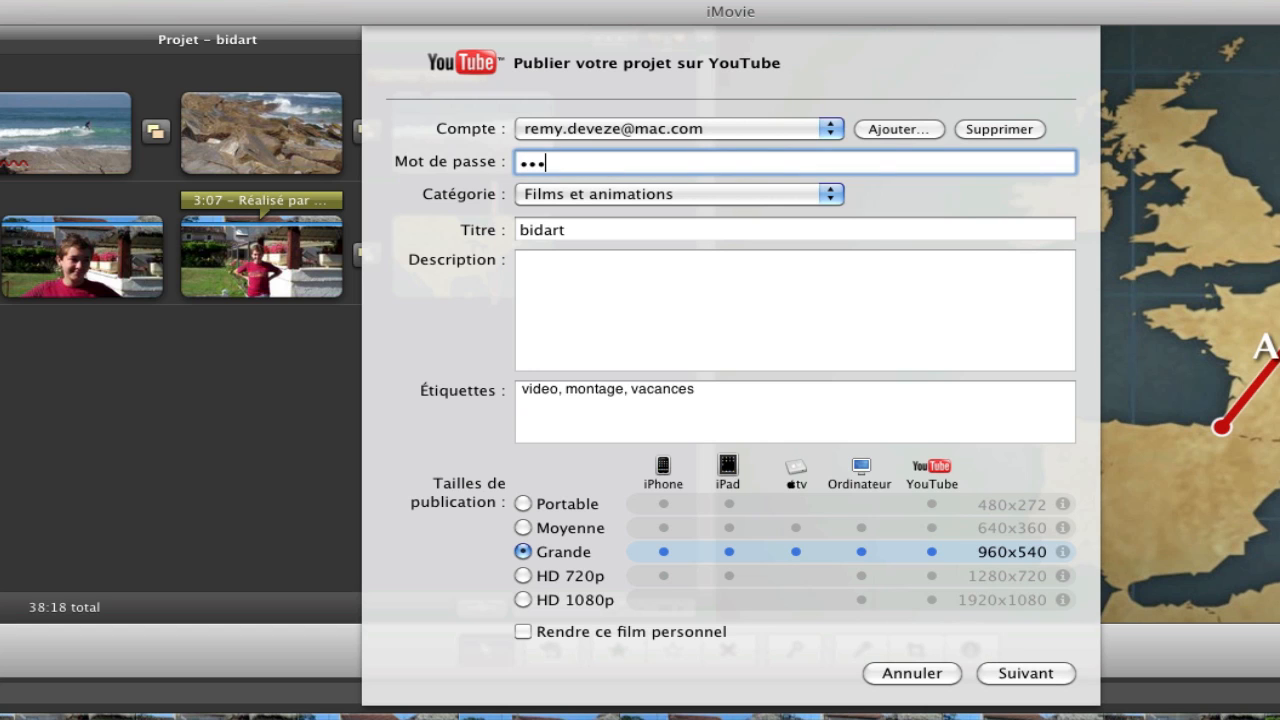
type("••••••")
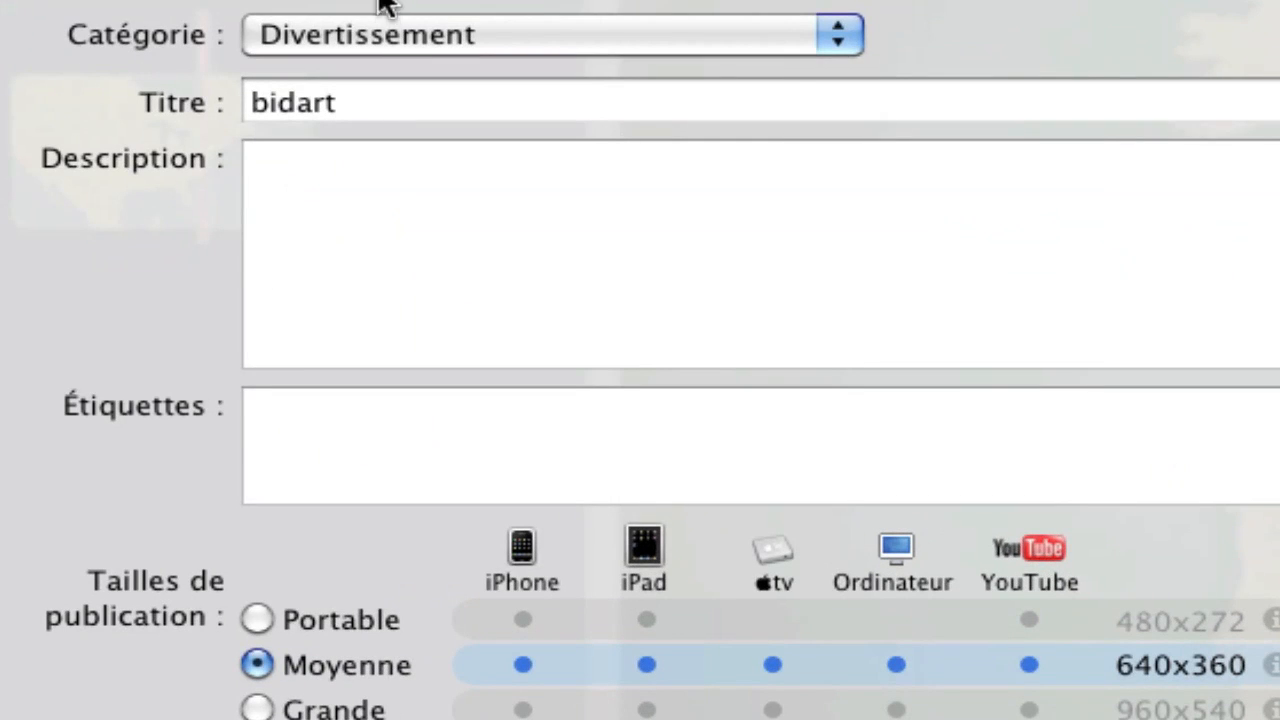
left_click(842, 42)
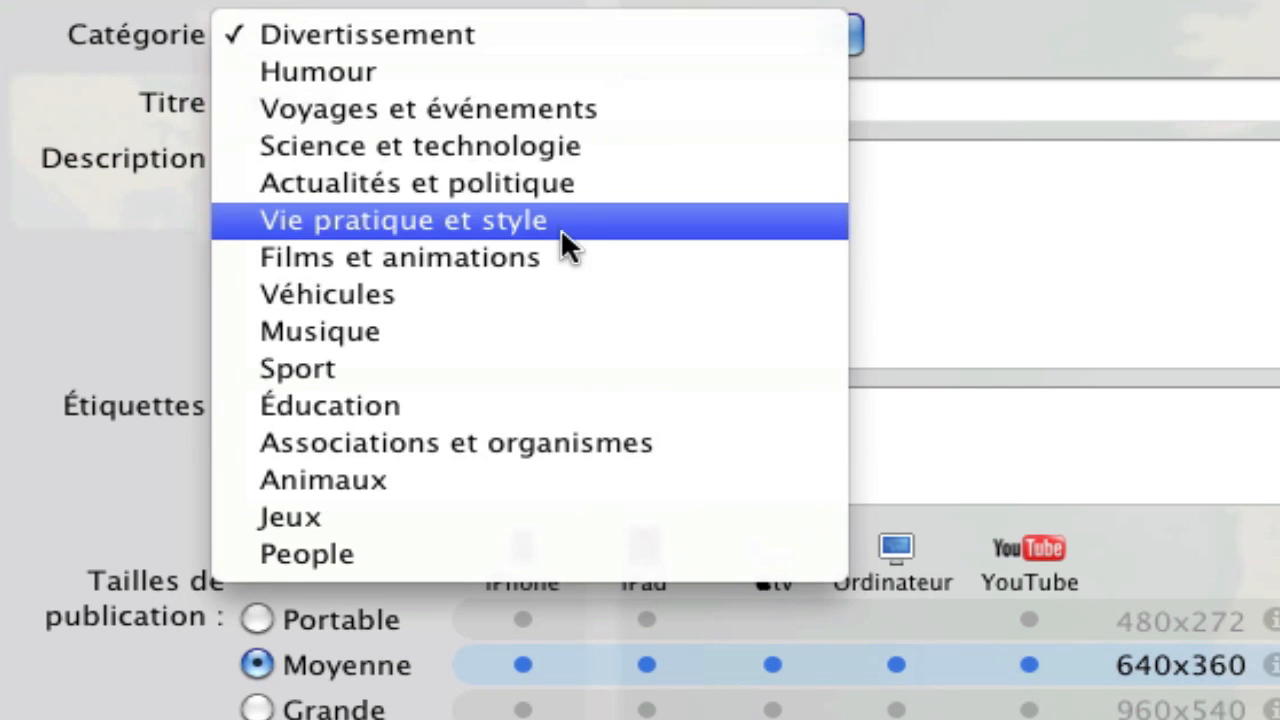
left_click(436, 250)
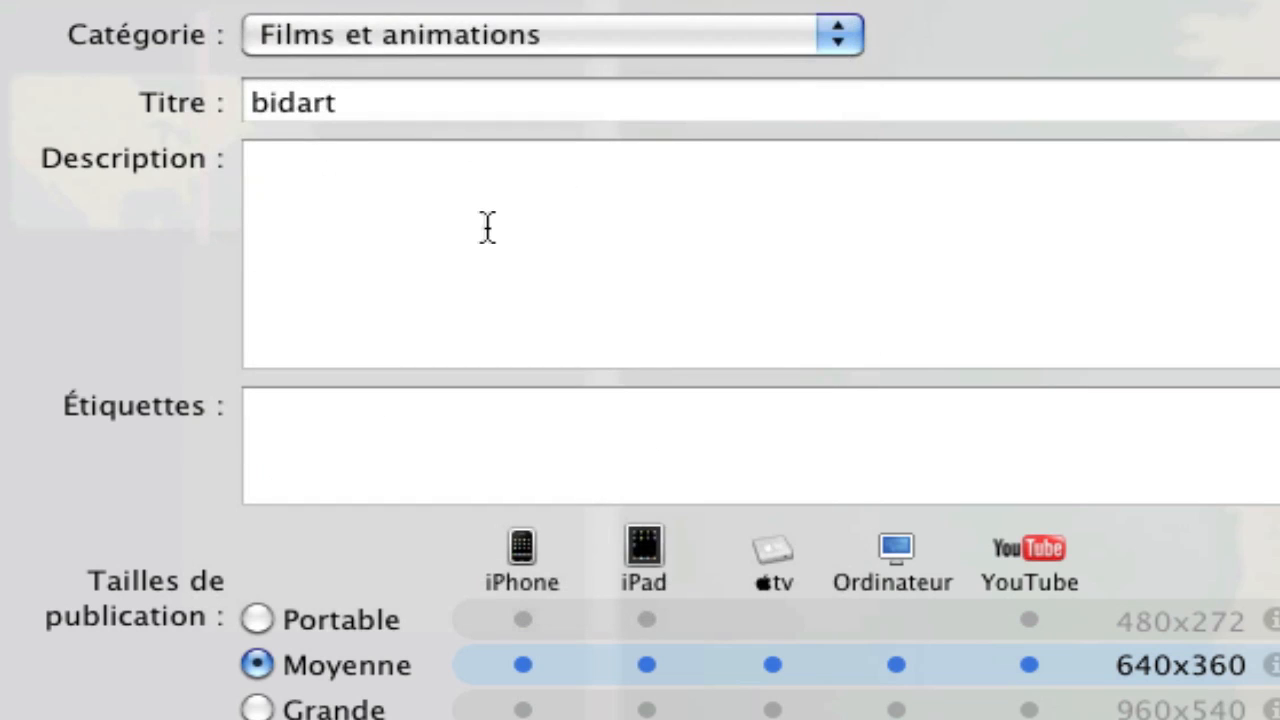
Add the tags video, montage, vacances, correcting the vieo typo
left_click(398, 105)
left_click(288, 200)
left_click(335, 460)
type("vieo,")
type("m")
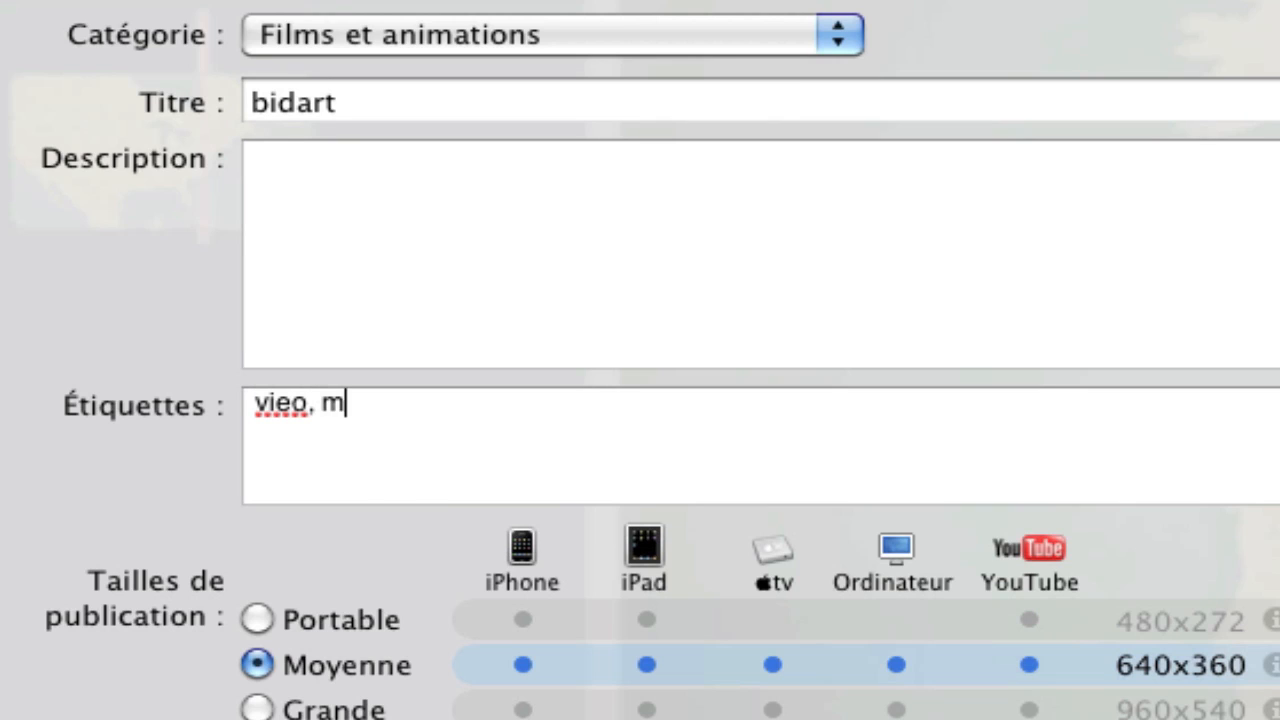
type("ontage vacances")
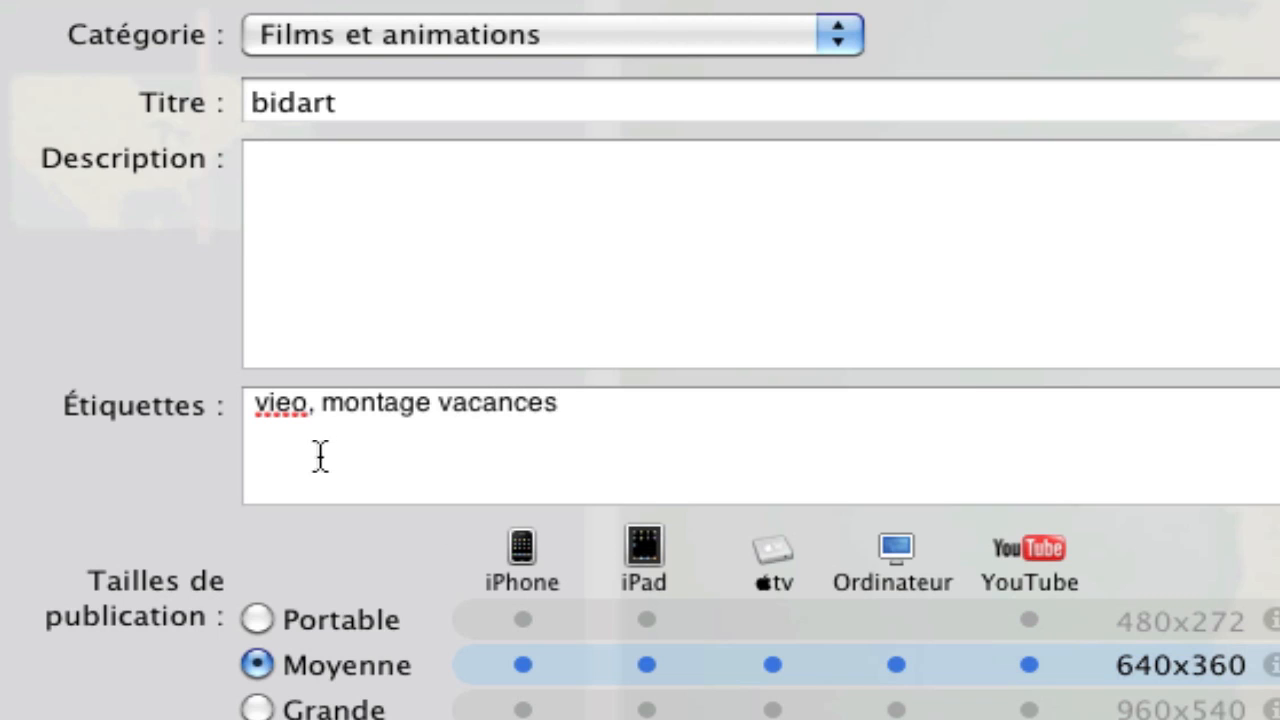
left_click(278, 404)
type("d")
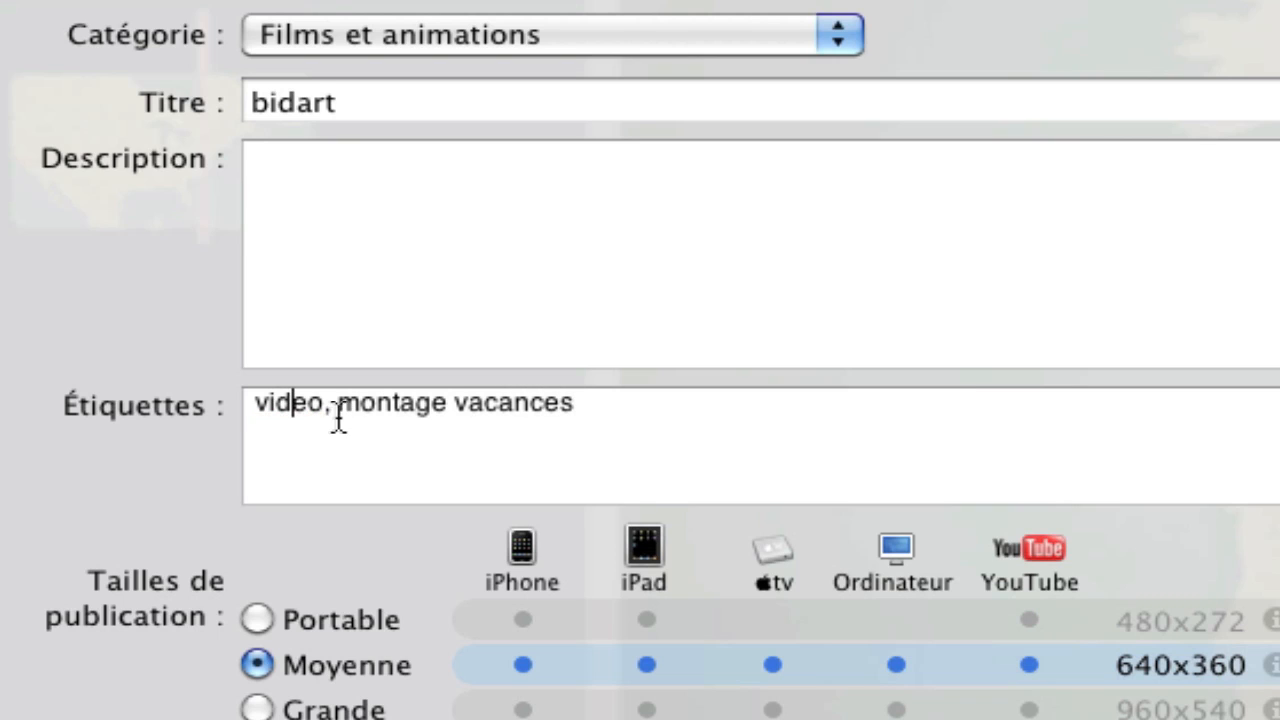
left_click(449, 404)
type(",")
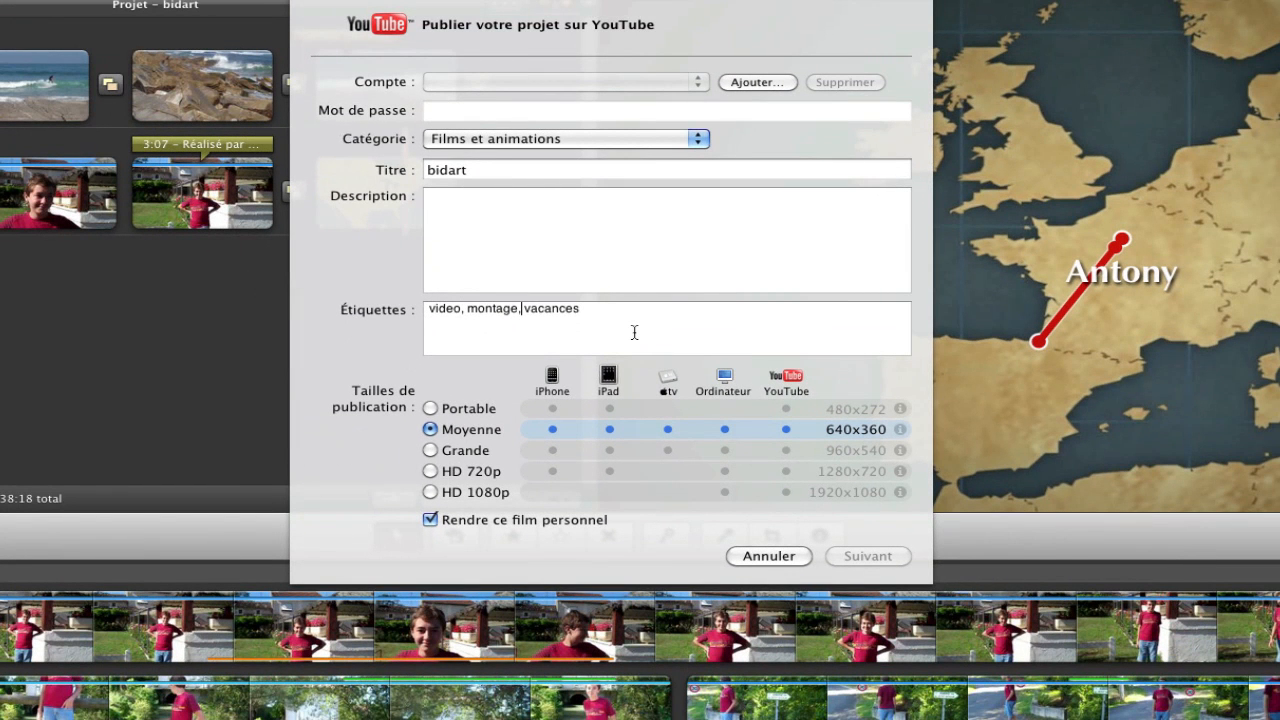
Settle on the Grande publishing size and uncheck Rendre ce film personnel
left_click(429, 451)
left_click(430, 471)
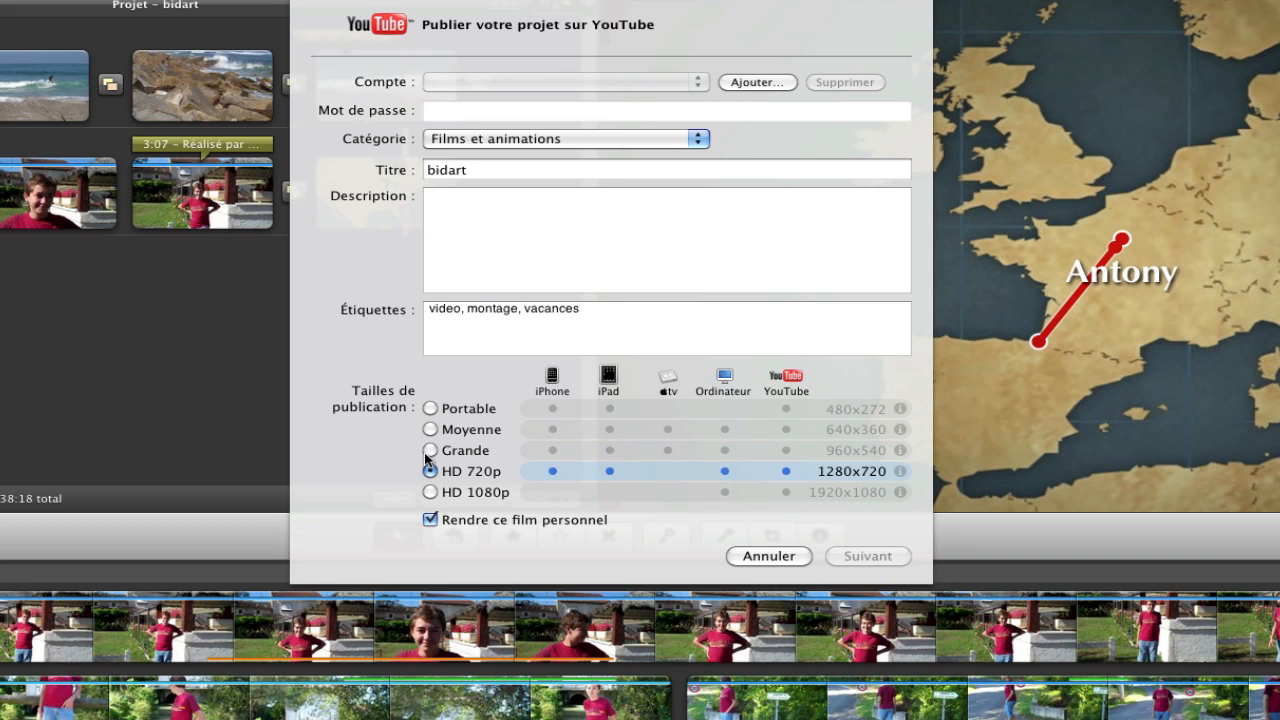
left_click(429, 451)
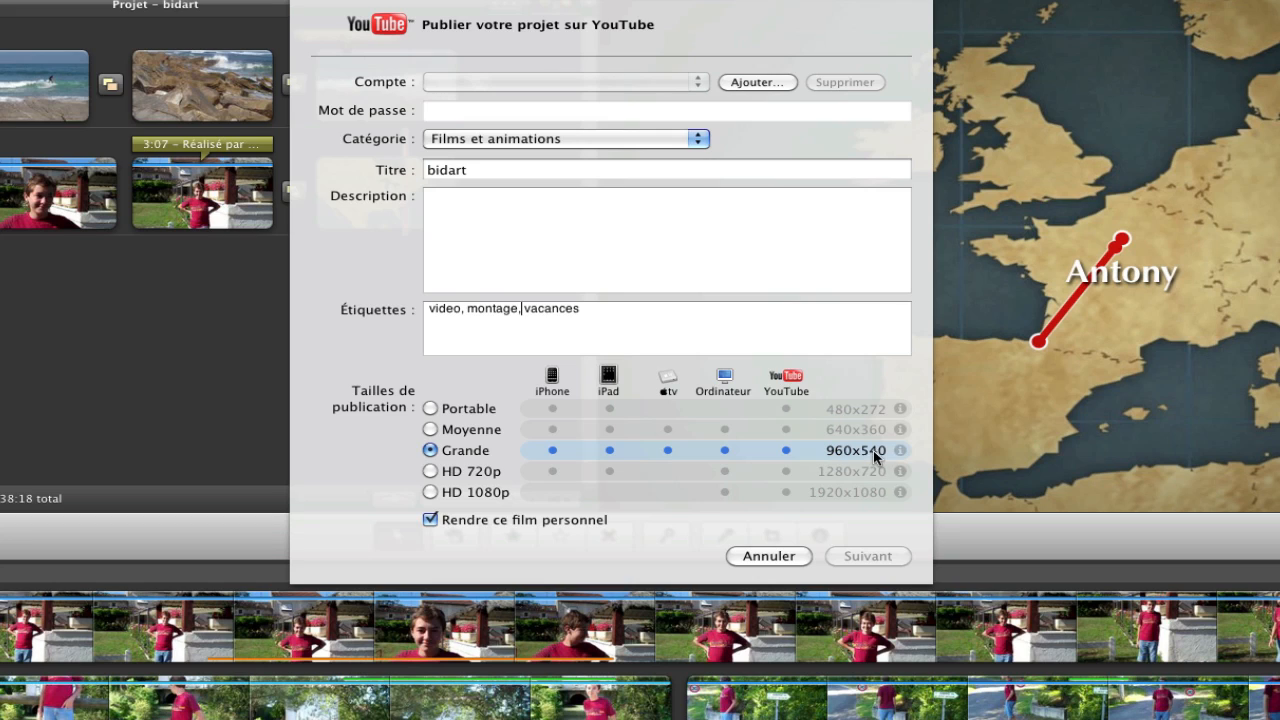
left_click(430, 409)
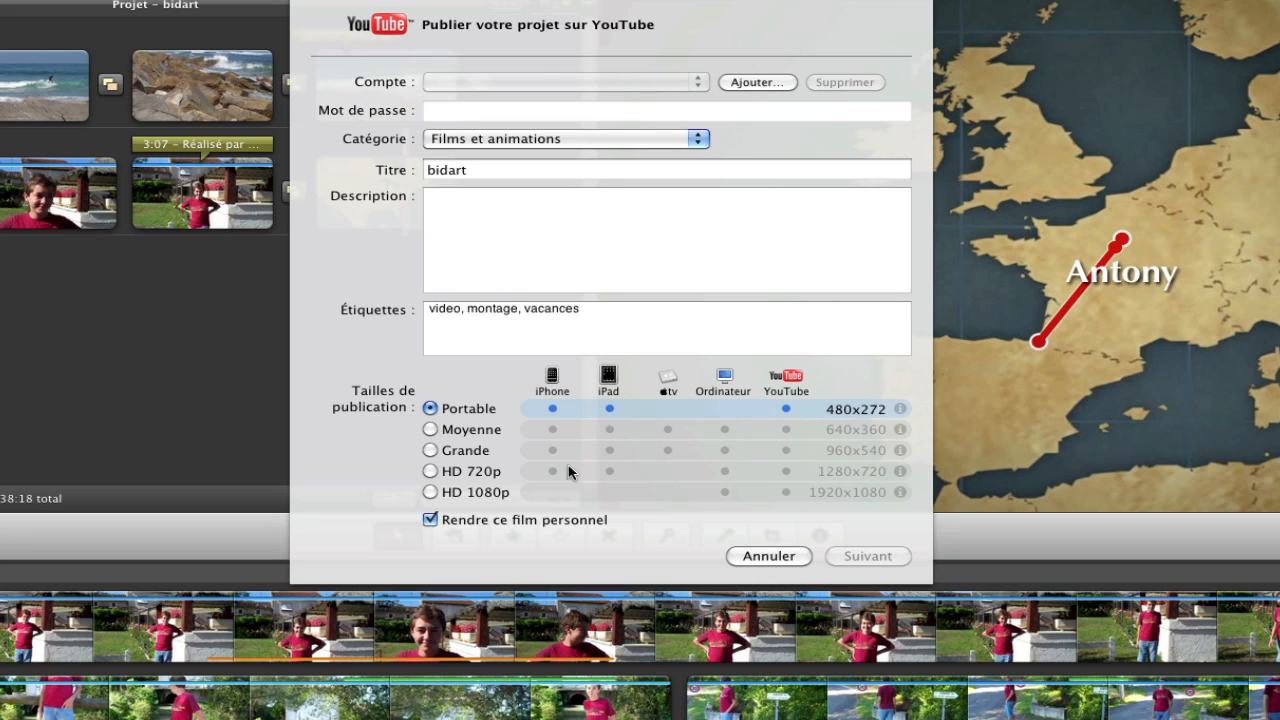
left_click(432, 451)
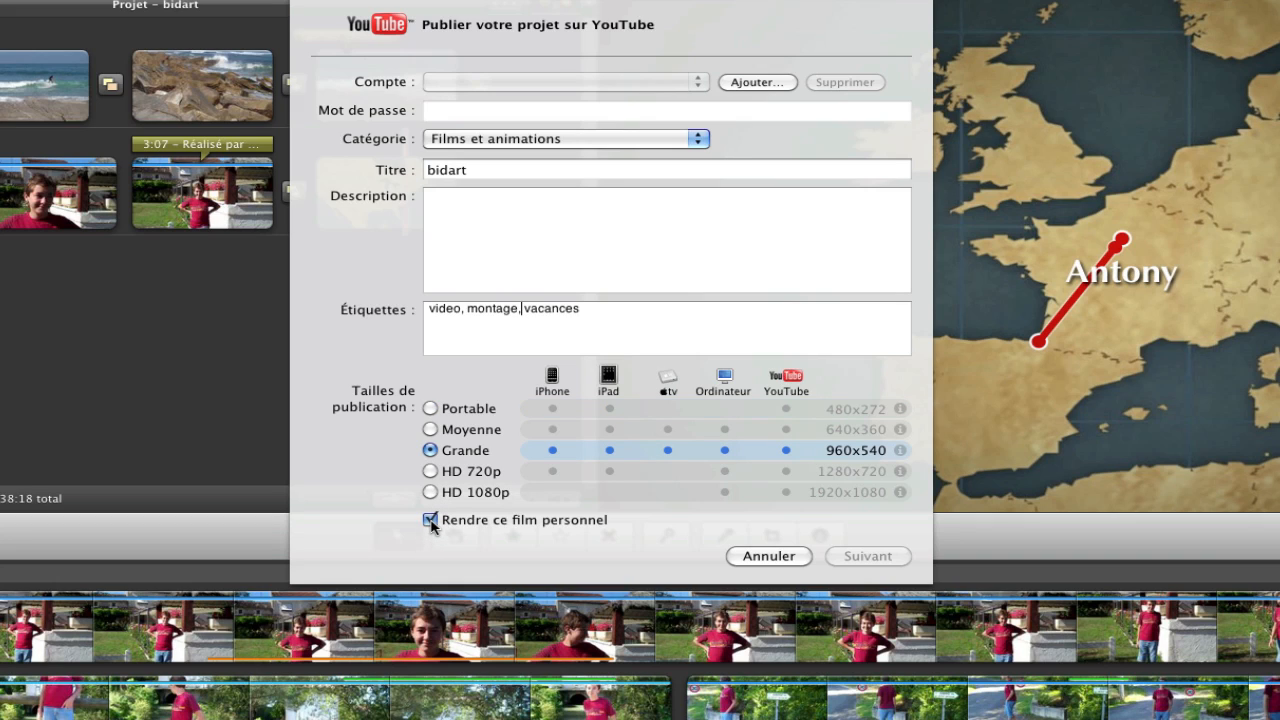
left_click(431, 520)
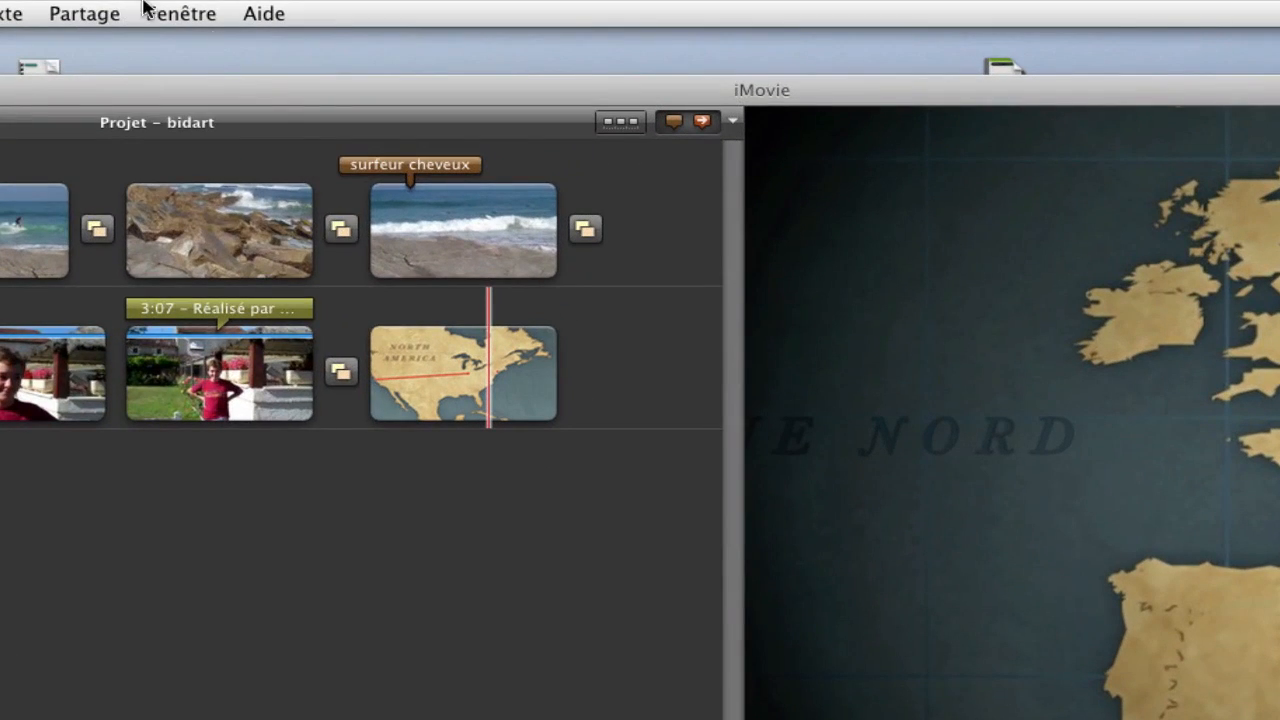
Open media browser publishing, tick Grande 960x540, then cancel and reopen the Share menu
left_click(373, 7)
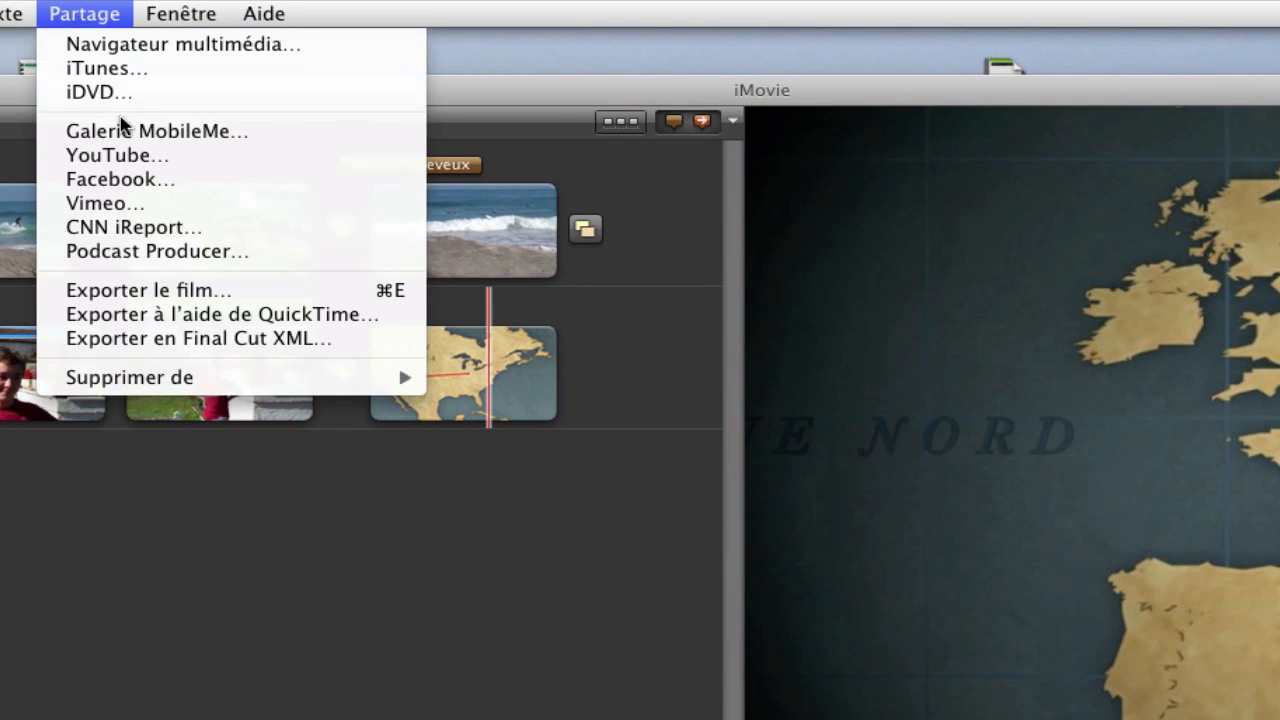
left_click(124, 50)
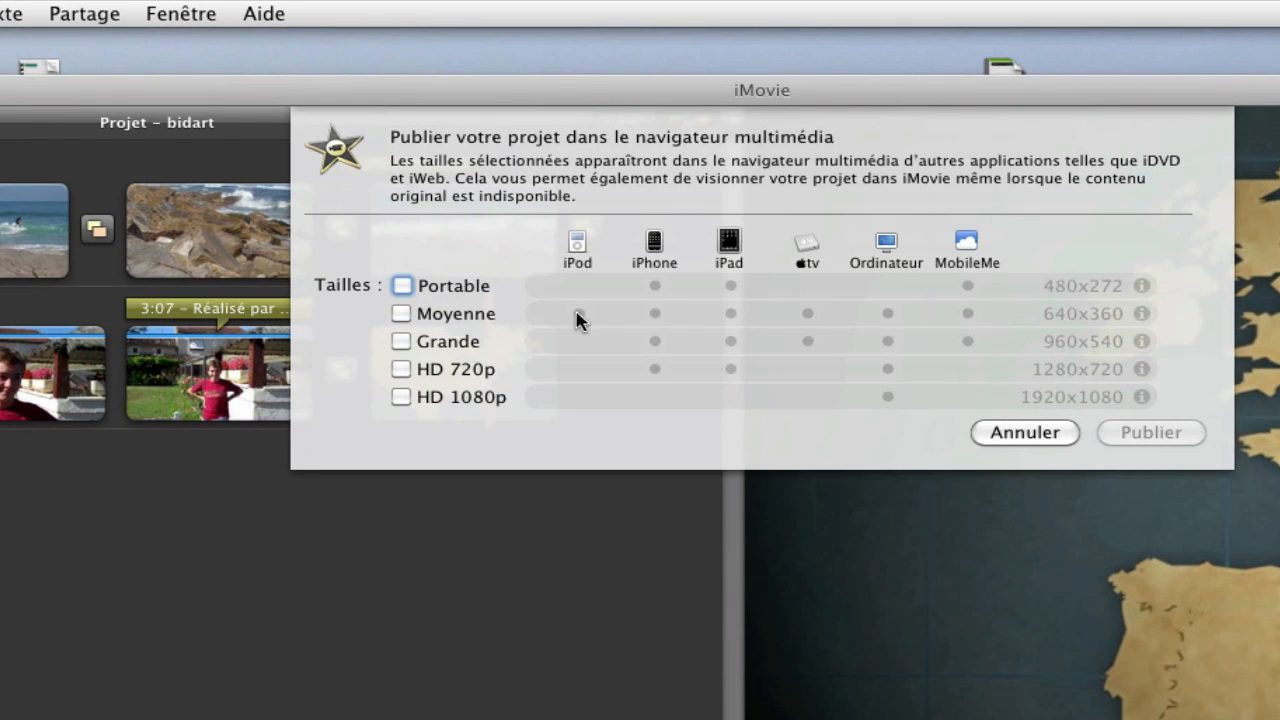
left_click(400, 342)
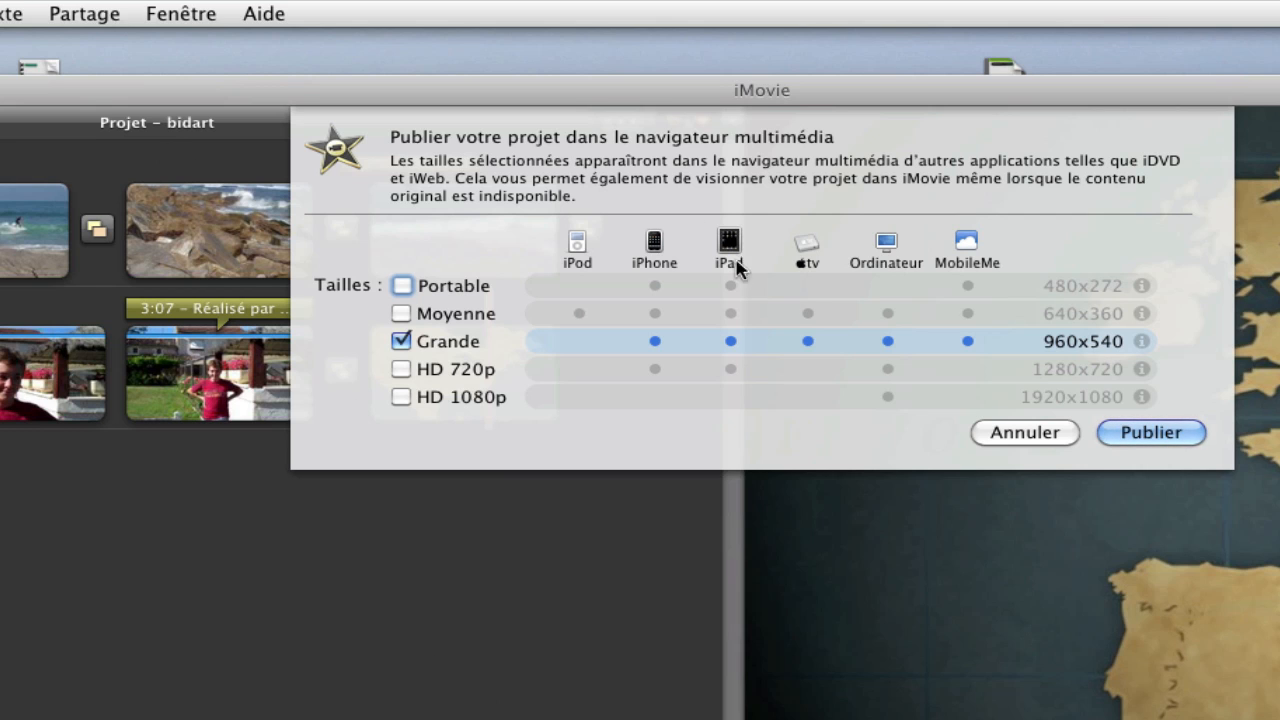
left_click(1030, 434)
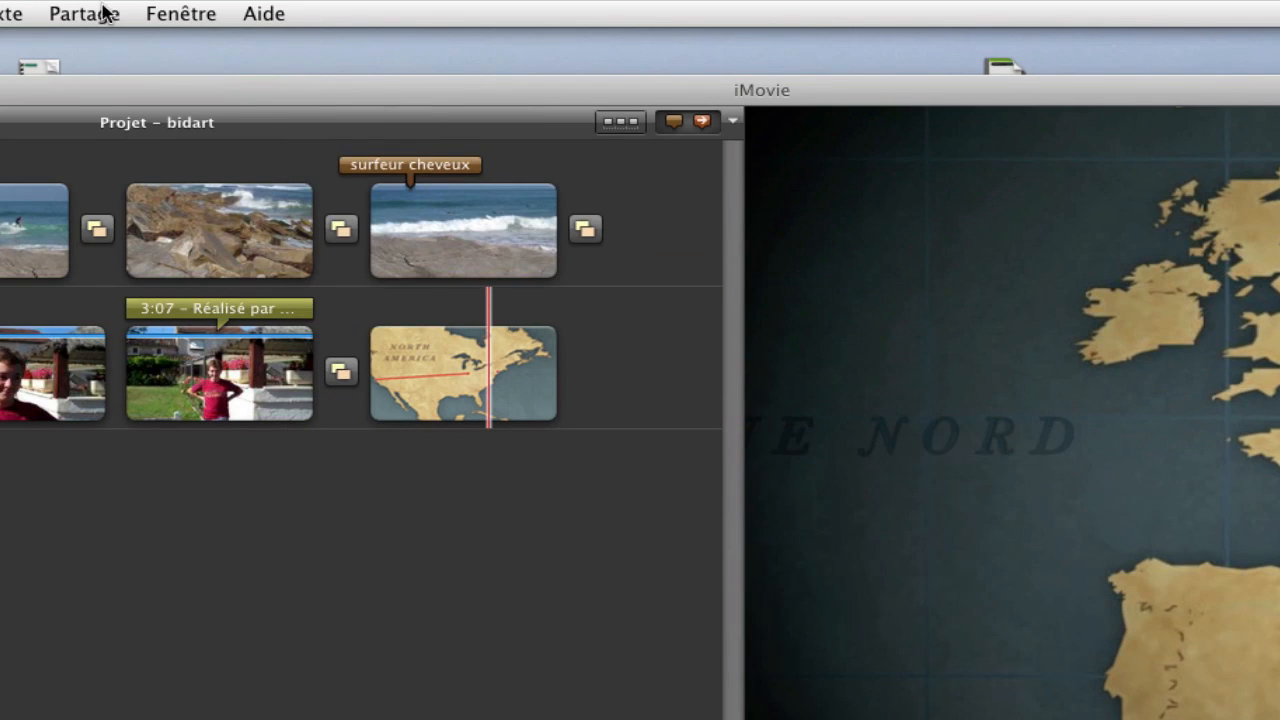
left_click(95, 14)
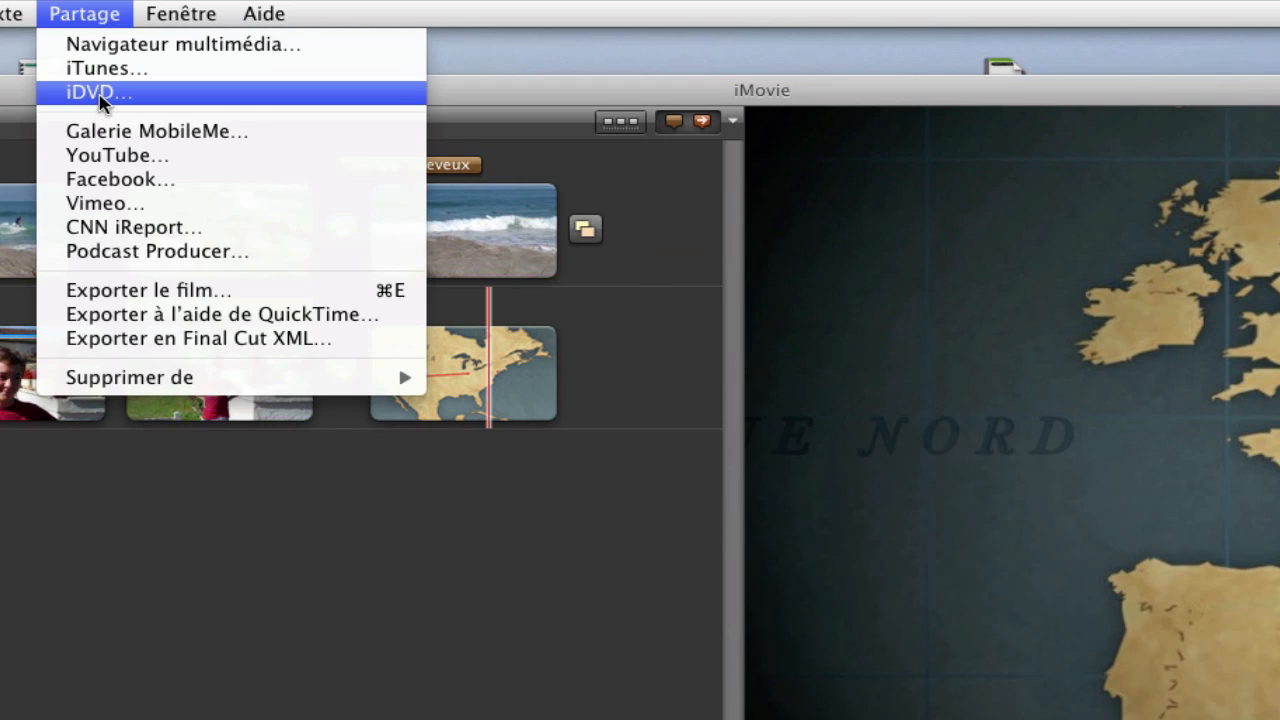
Send bidart to iDVD, preview its menu, then quit iDVD without saving bidart-DVD
left_click(100, 94)
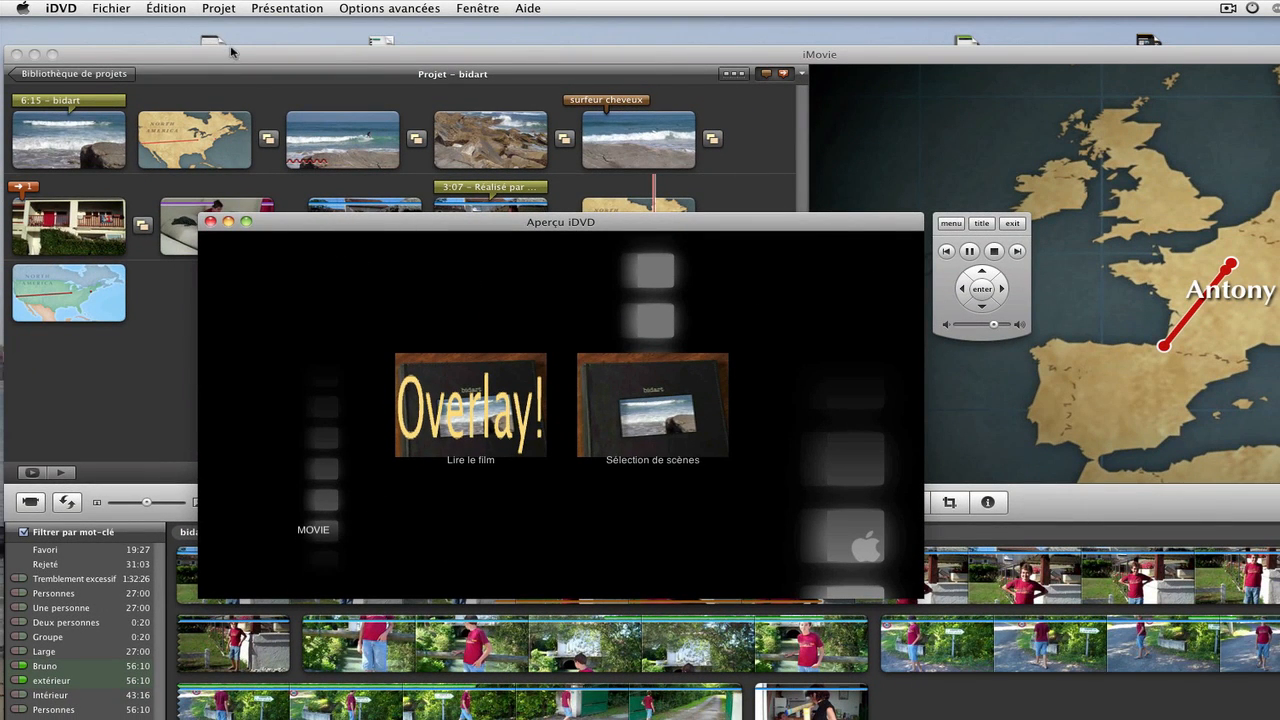
left_click(112, 8)
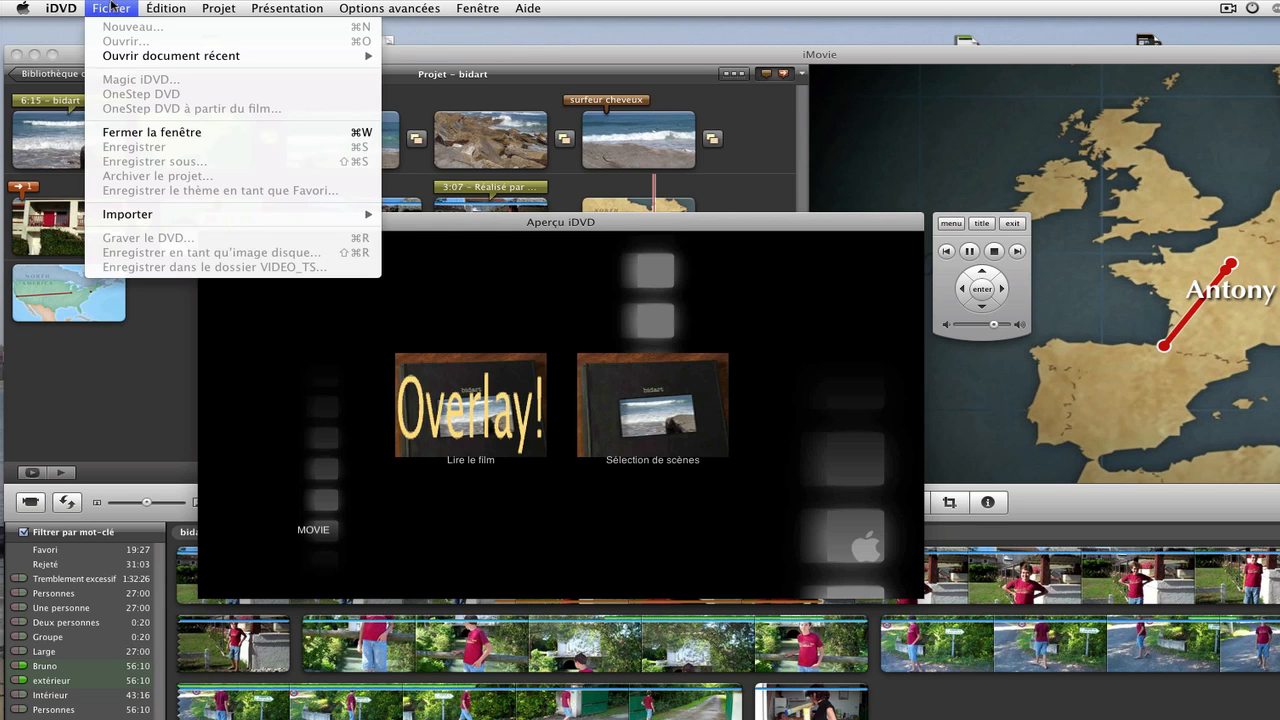
mouse_move(188, 10)
left_click(503, 403)
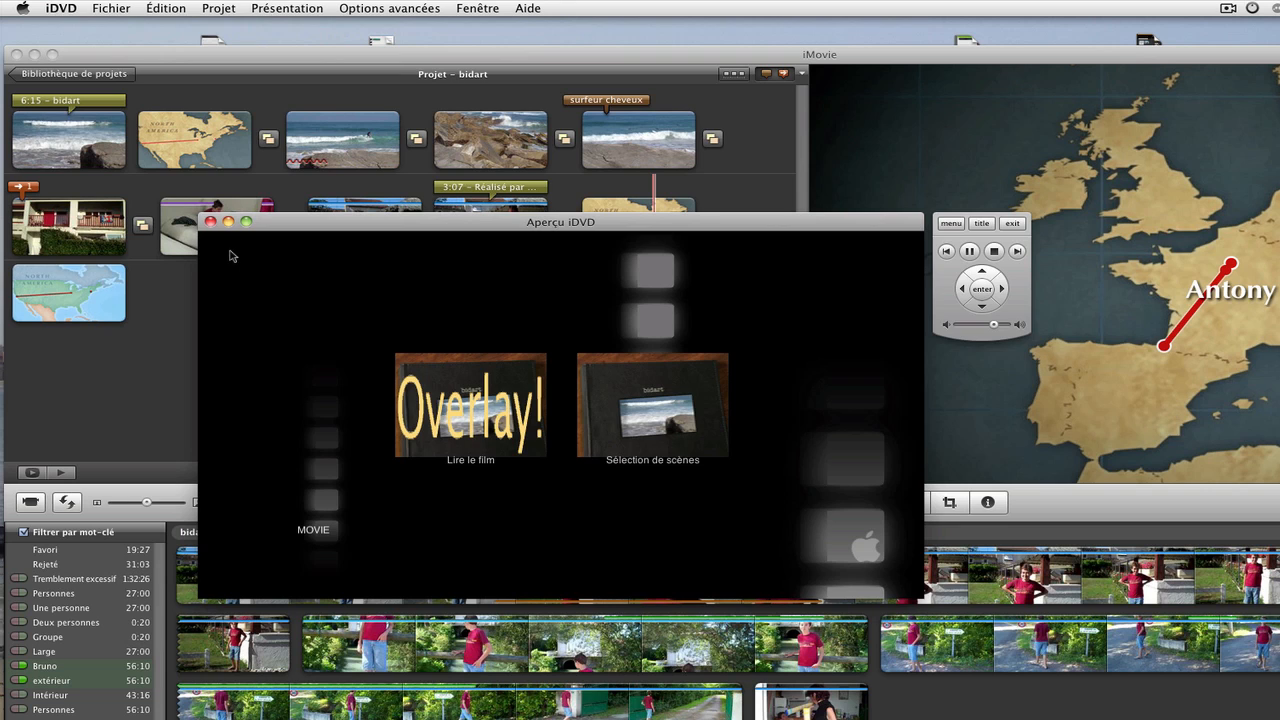
key("super+q")
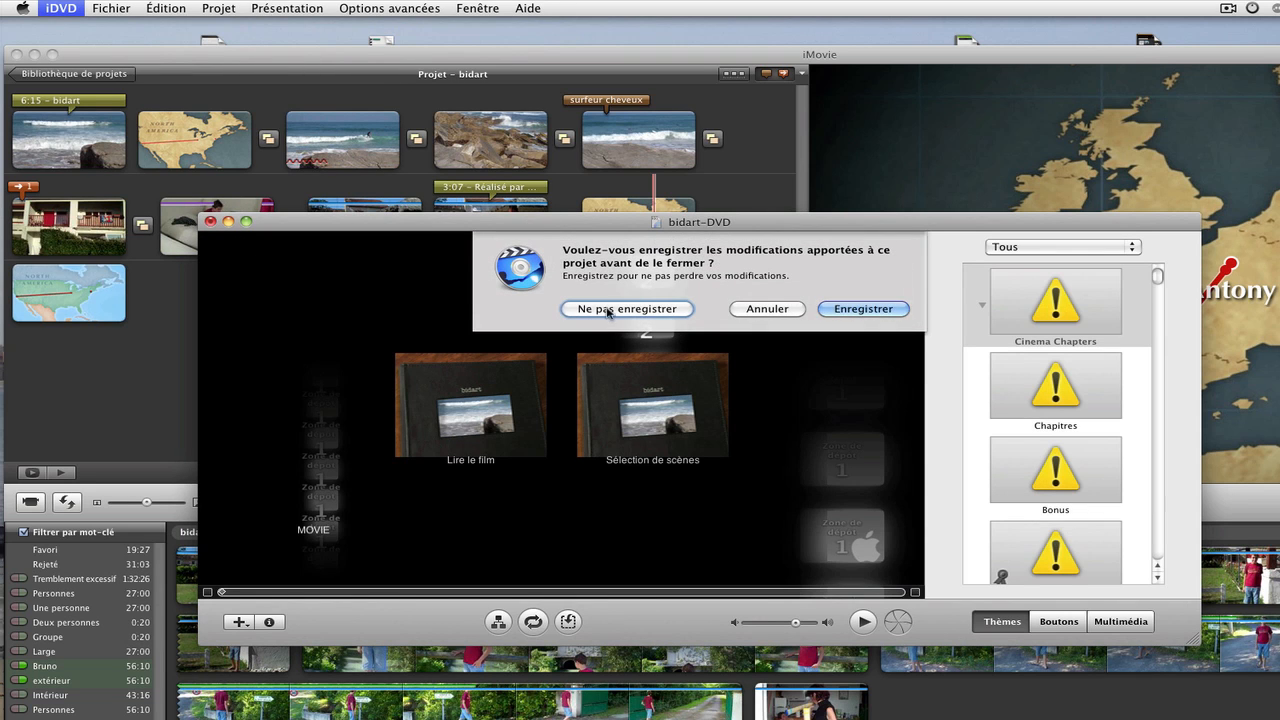
left_click(608, 310)
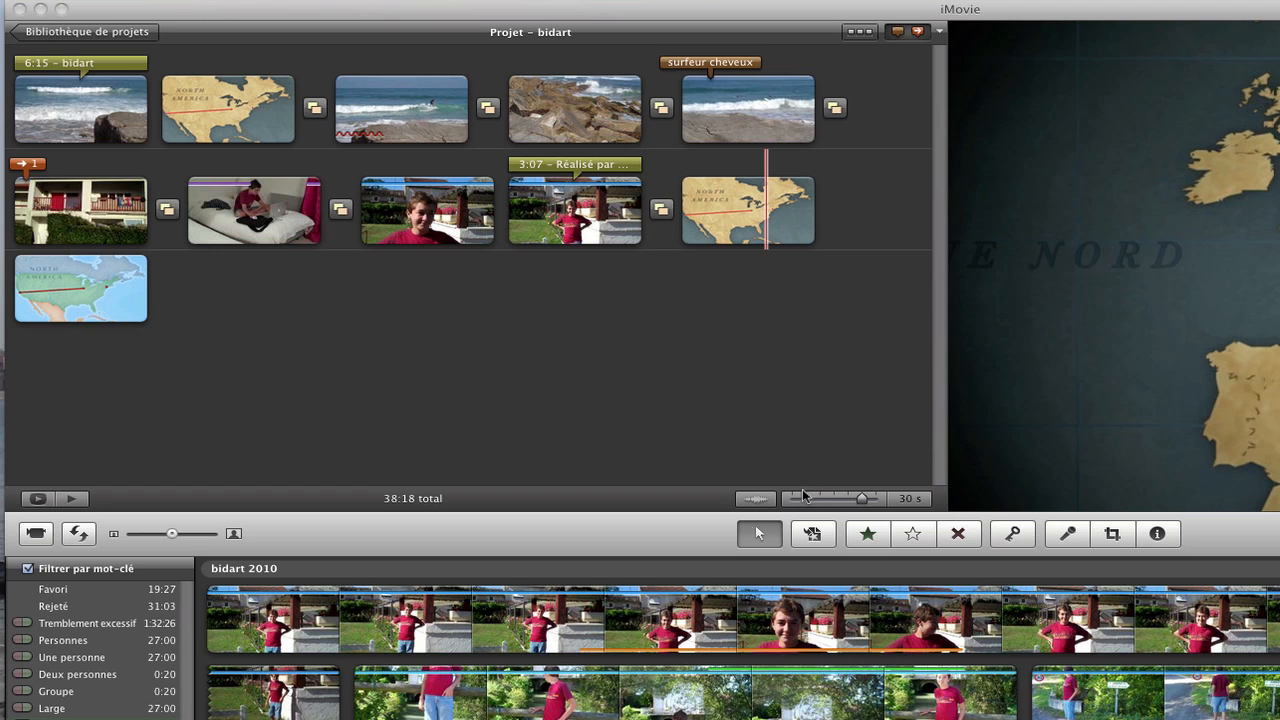
Open Export Movie for bidart, compare Medium, Portable and Large sizes, leave Large 960x540, then cancel
left_click(405, 350)
left_click(260, 14)
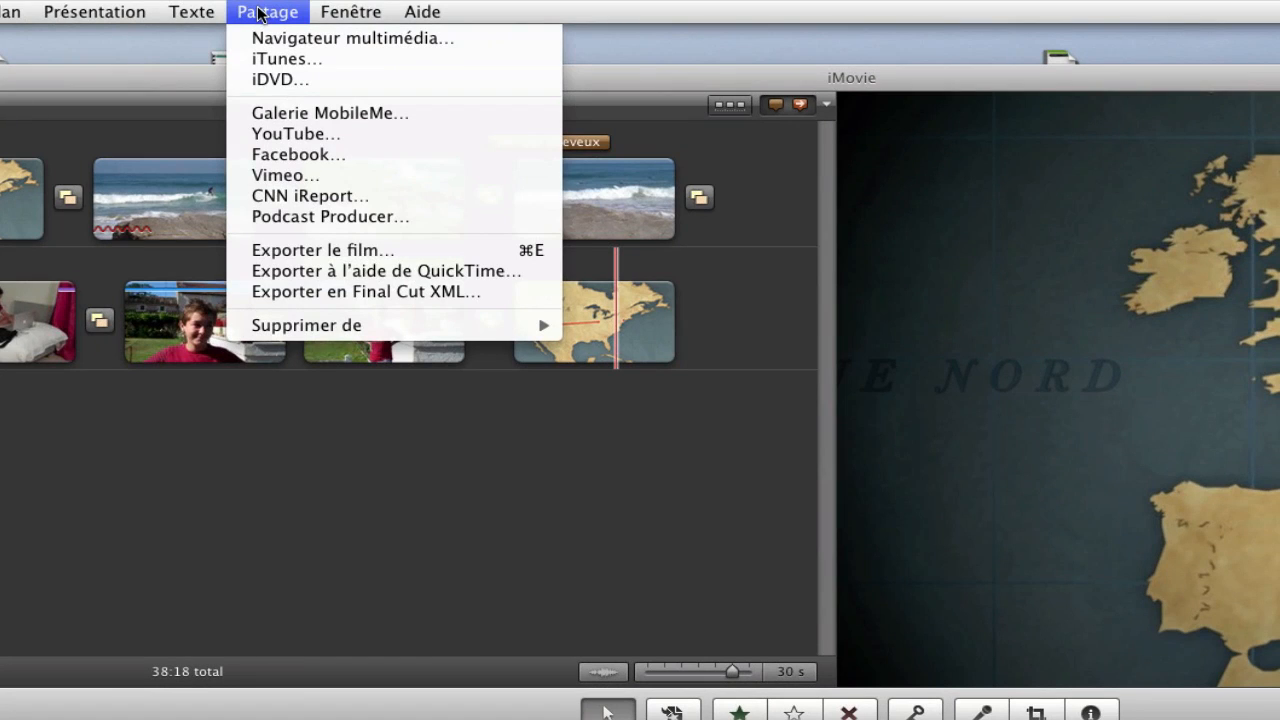
left_click(311, 247)
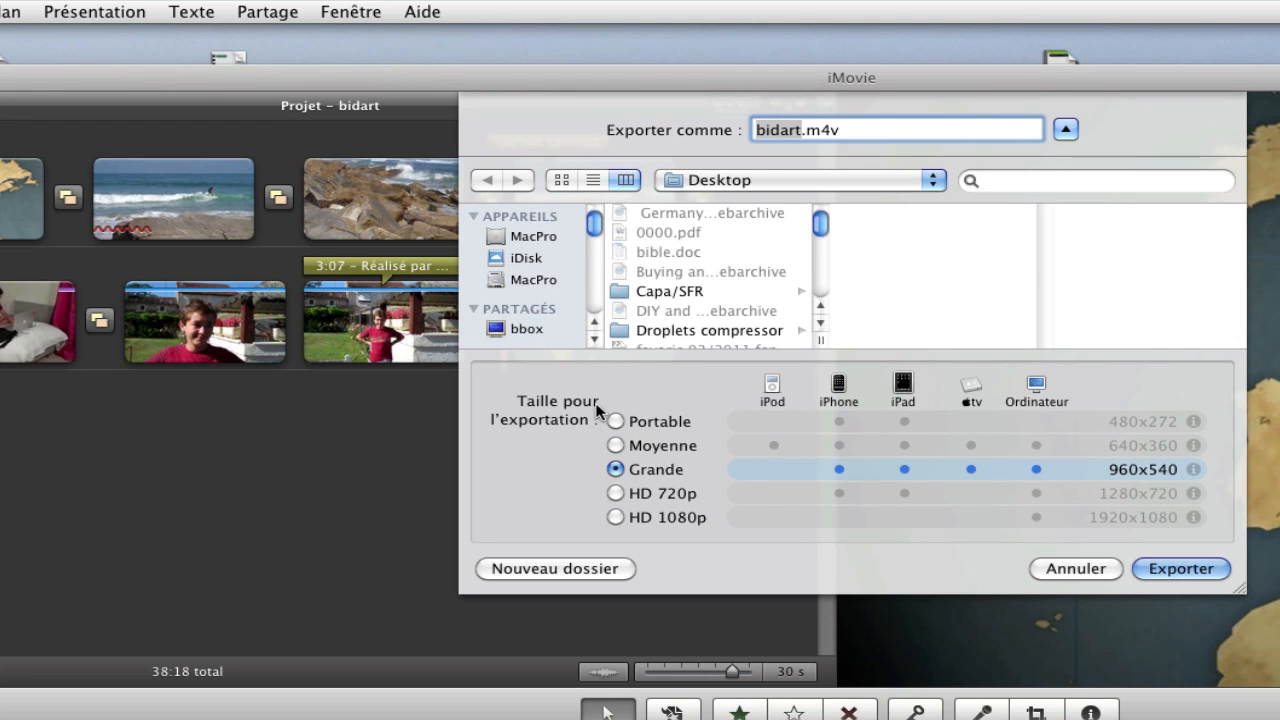
left_click(615, 446)
left_click(616, 421)
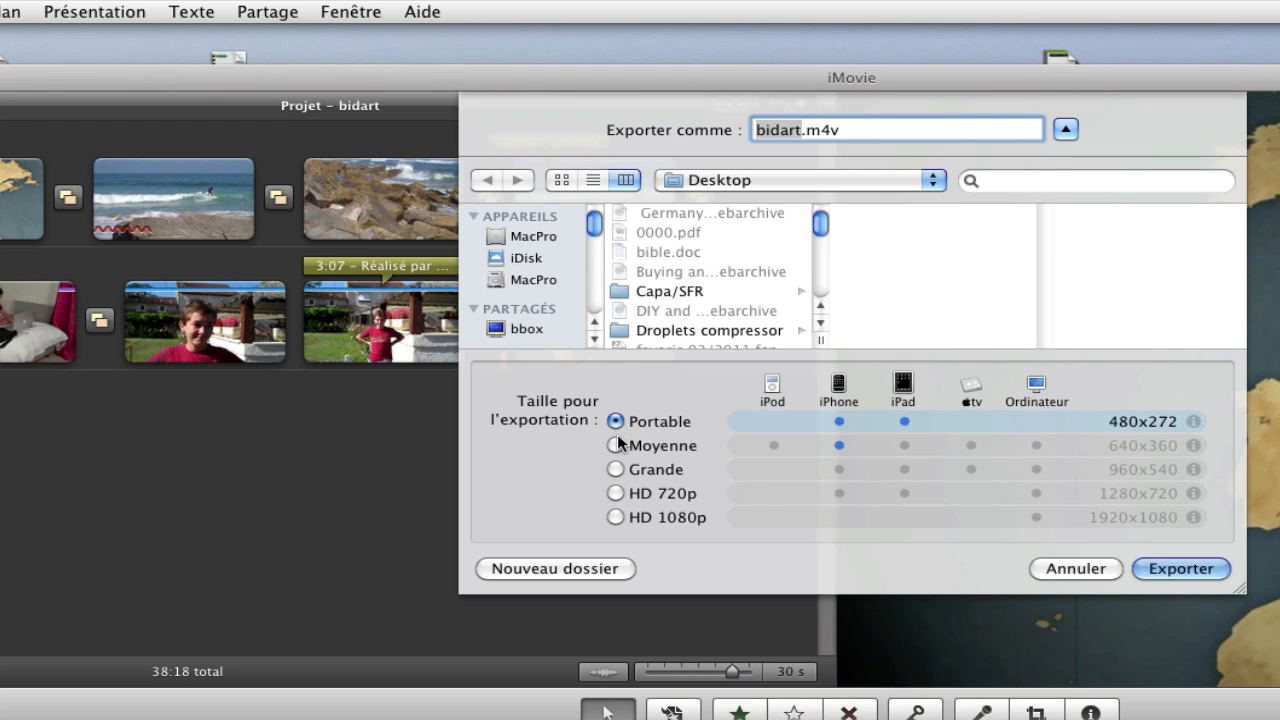
left_click(615, 445)
left_click(615, 469)
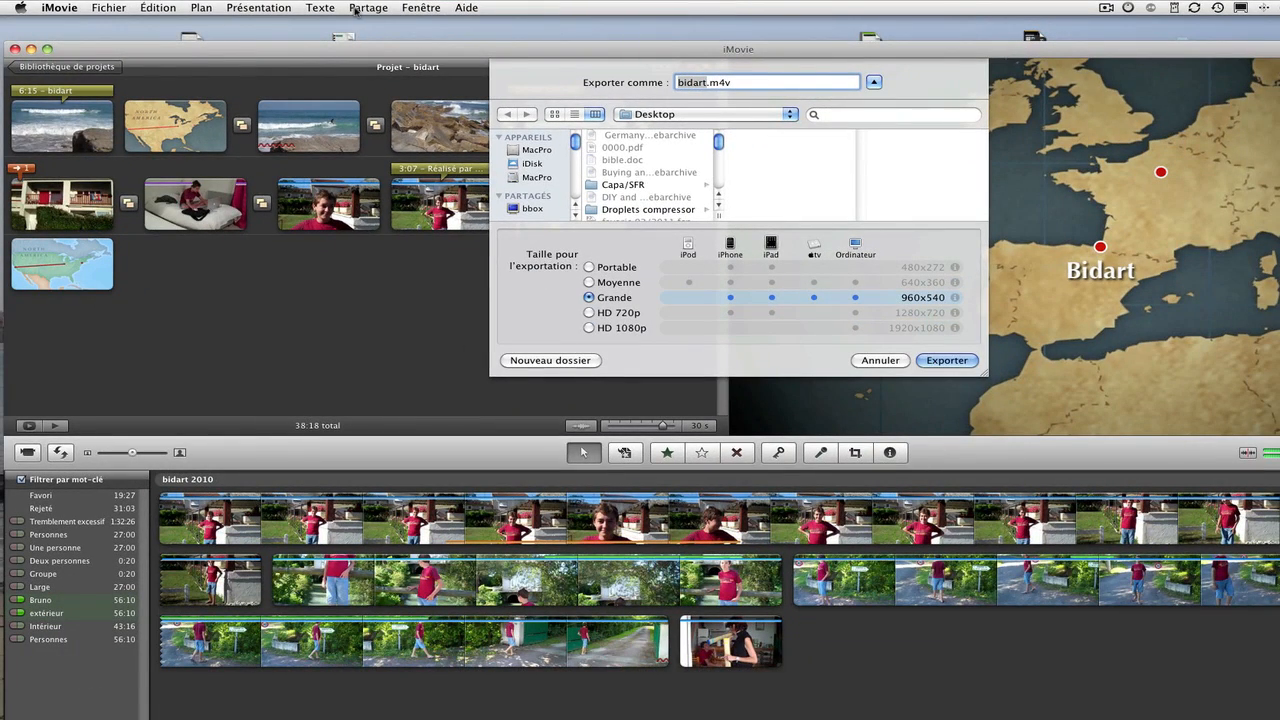
left_click(369, 8)
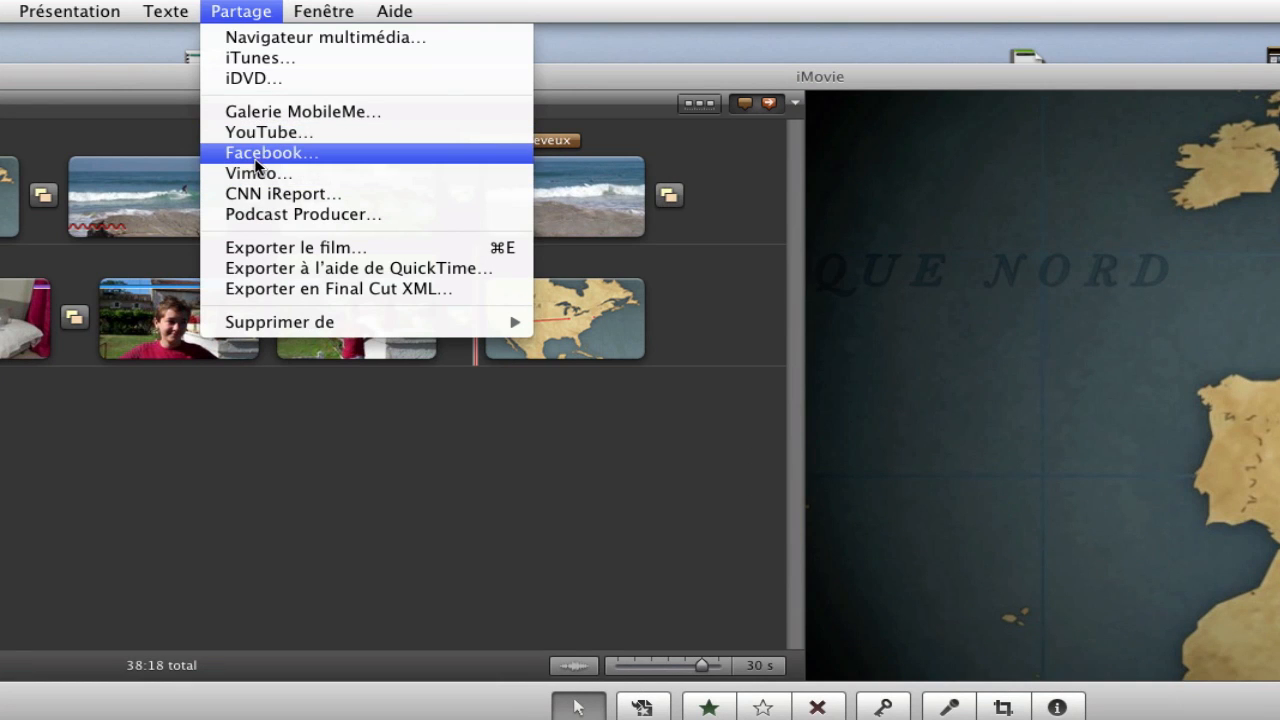
left_click(257, 158)
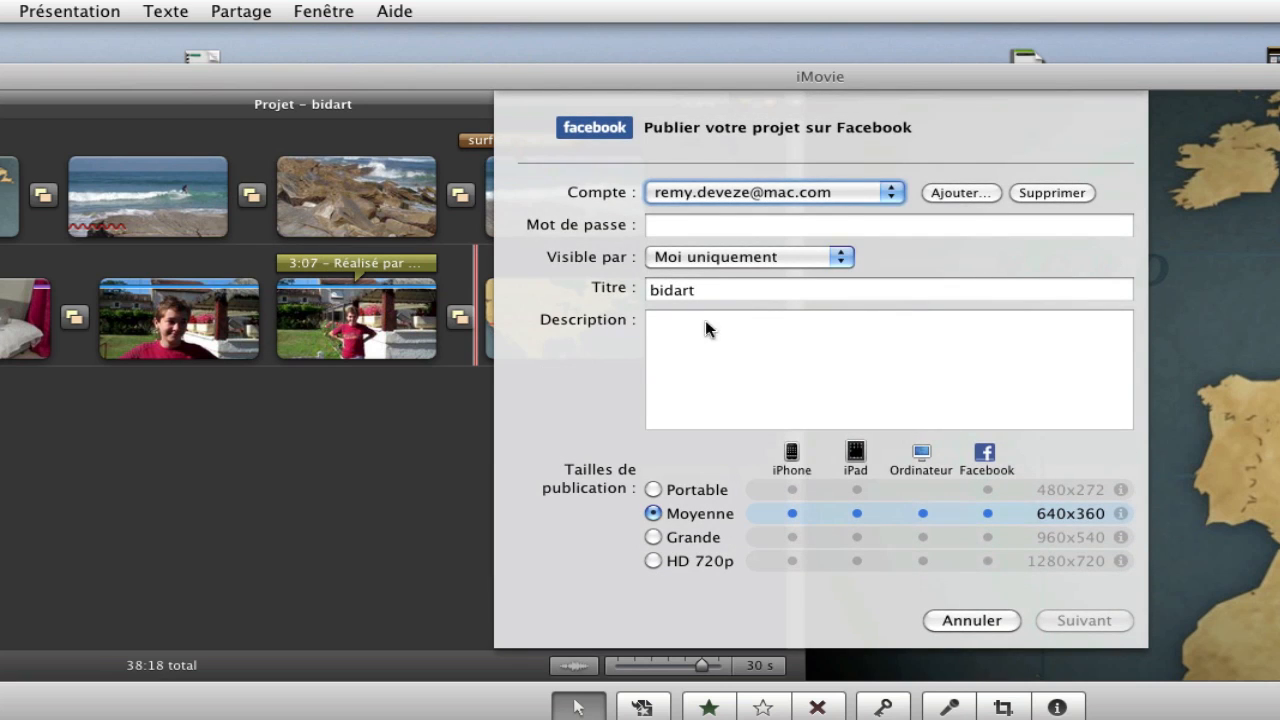
left_click(980, 618)
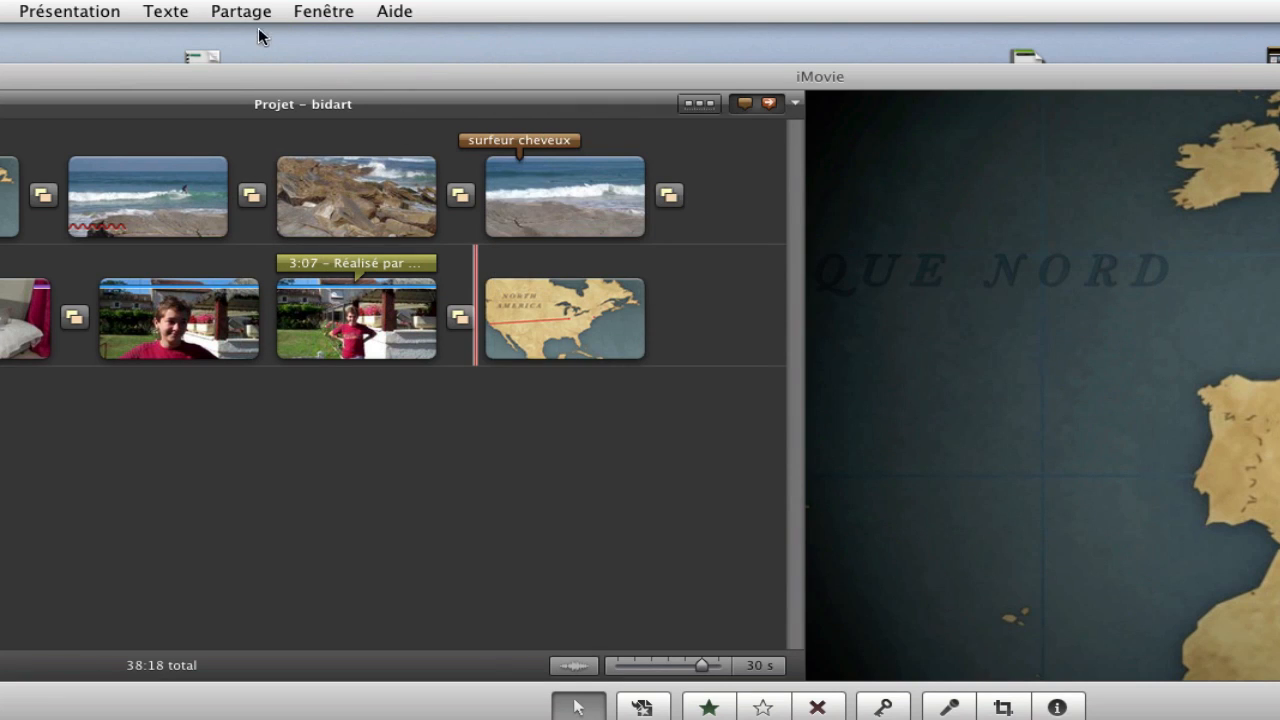
left_click(215, 14)
left_click(229, 171)
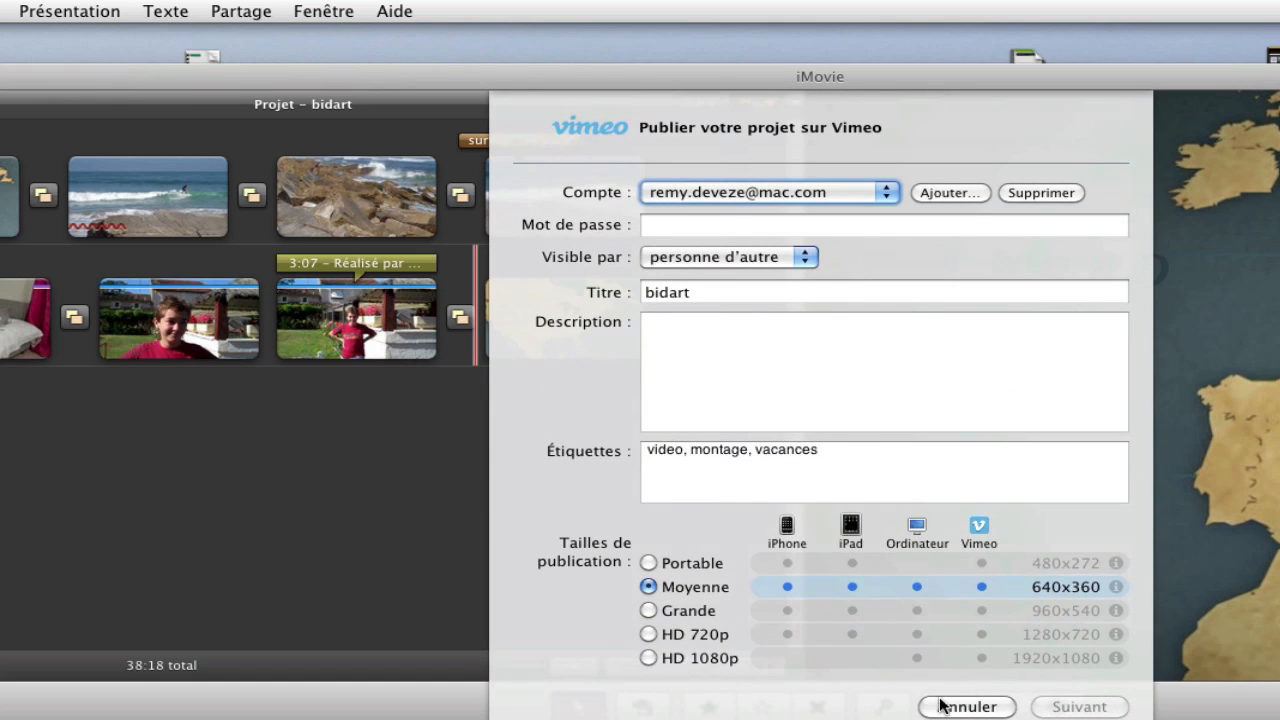
left_click(950, 706)
left_click(245, 12)
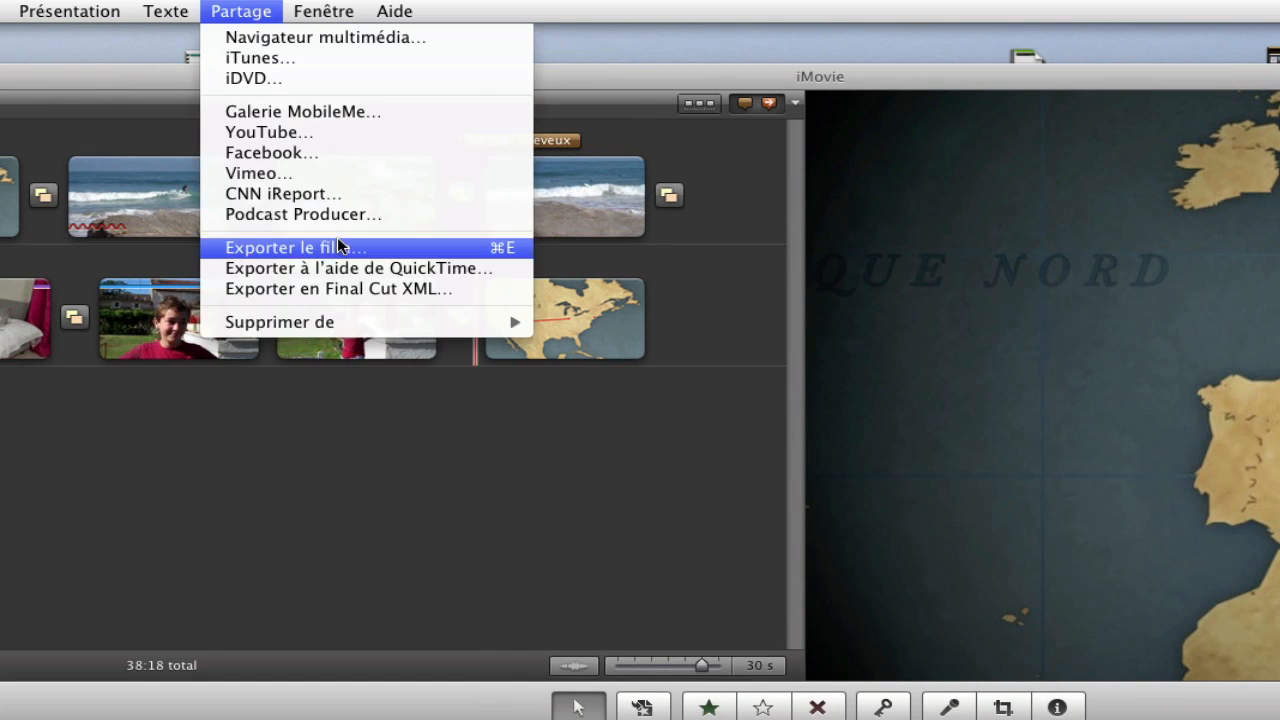
left_click(305, 196)
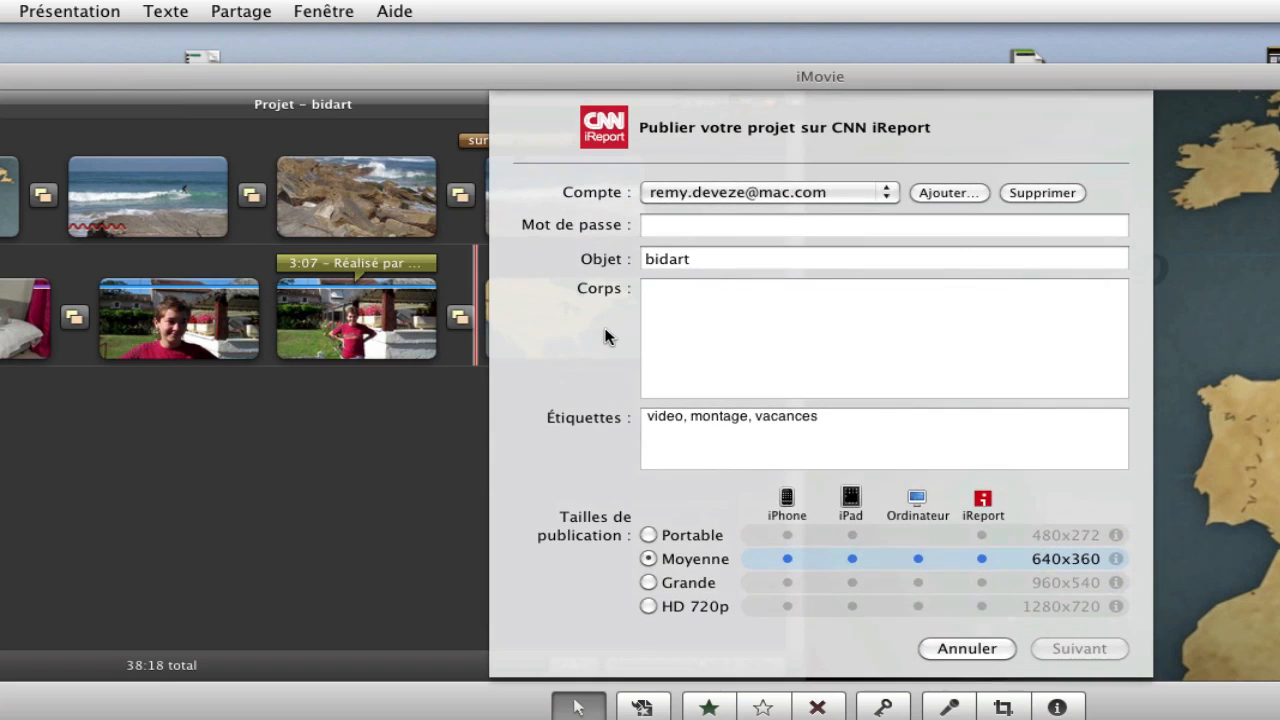
left_click(946, 648)
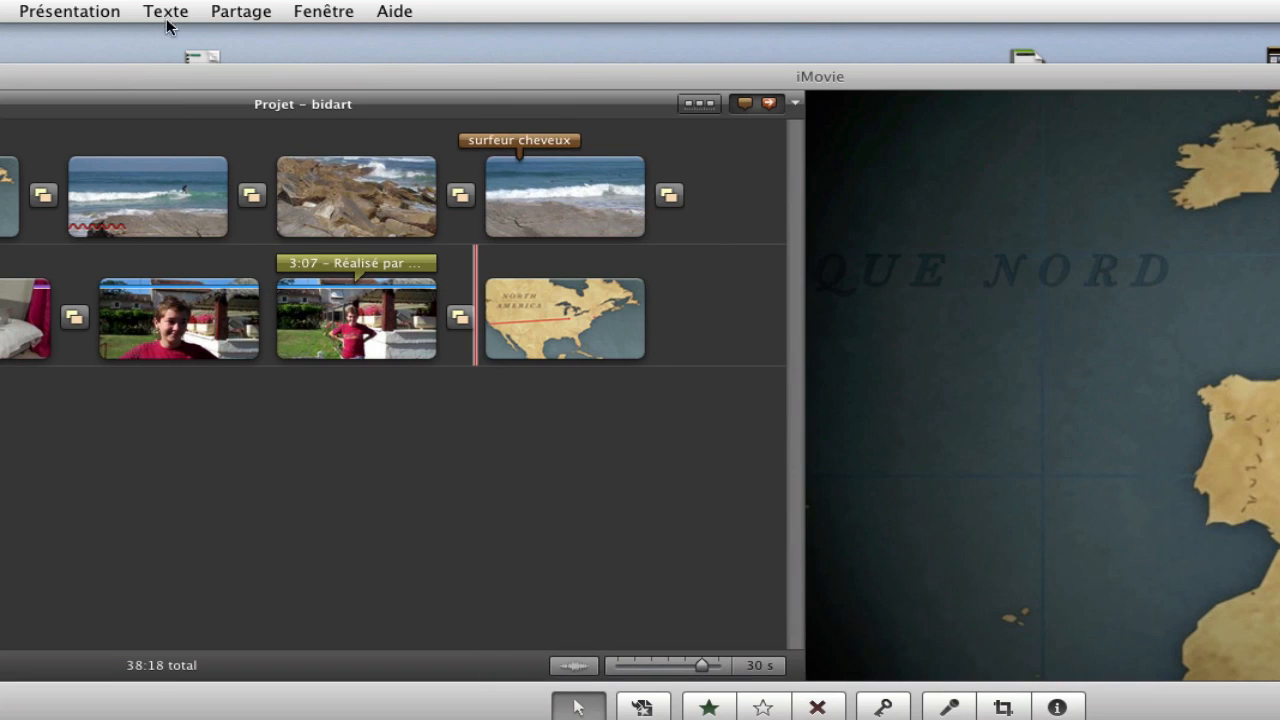
left_click(249, 19)
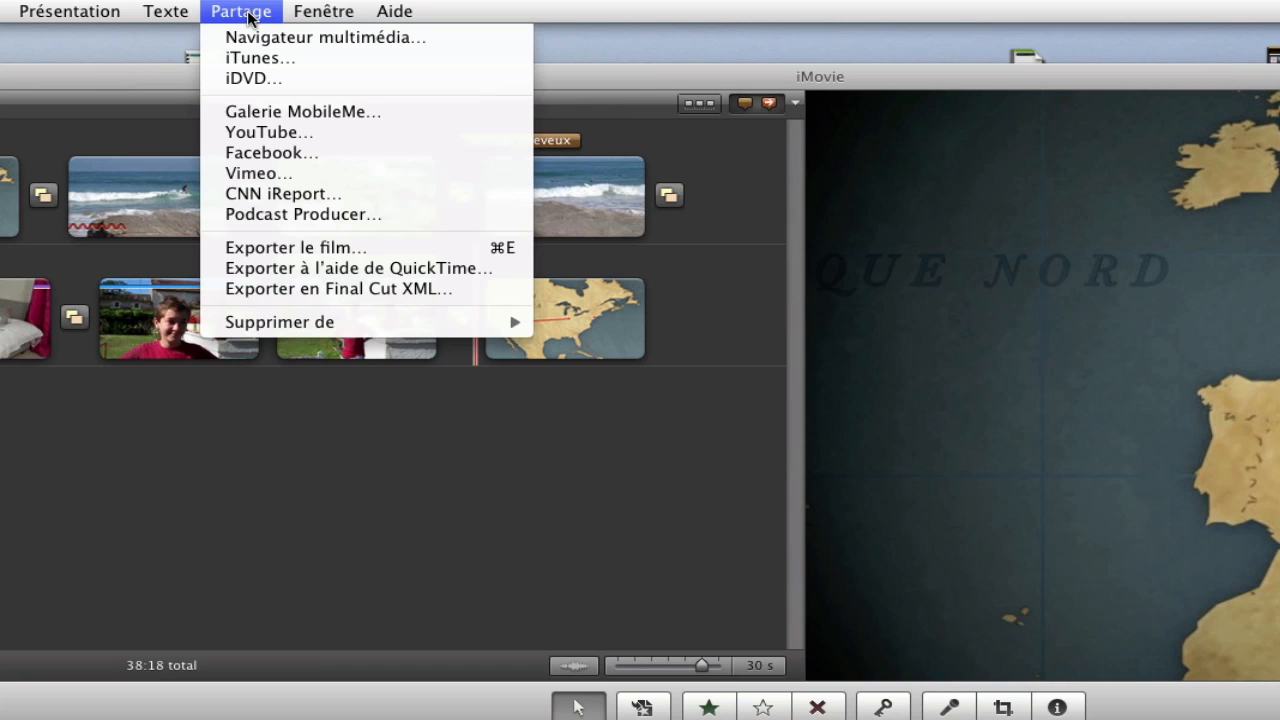
left_click(281, 214)
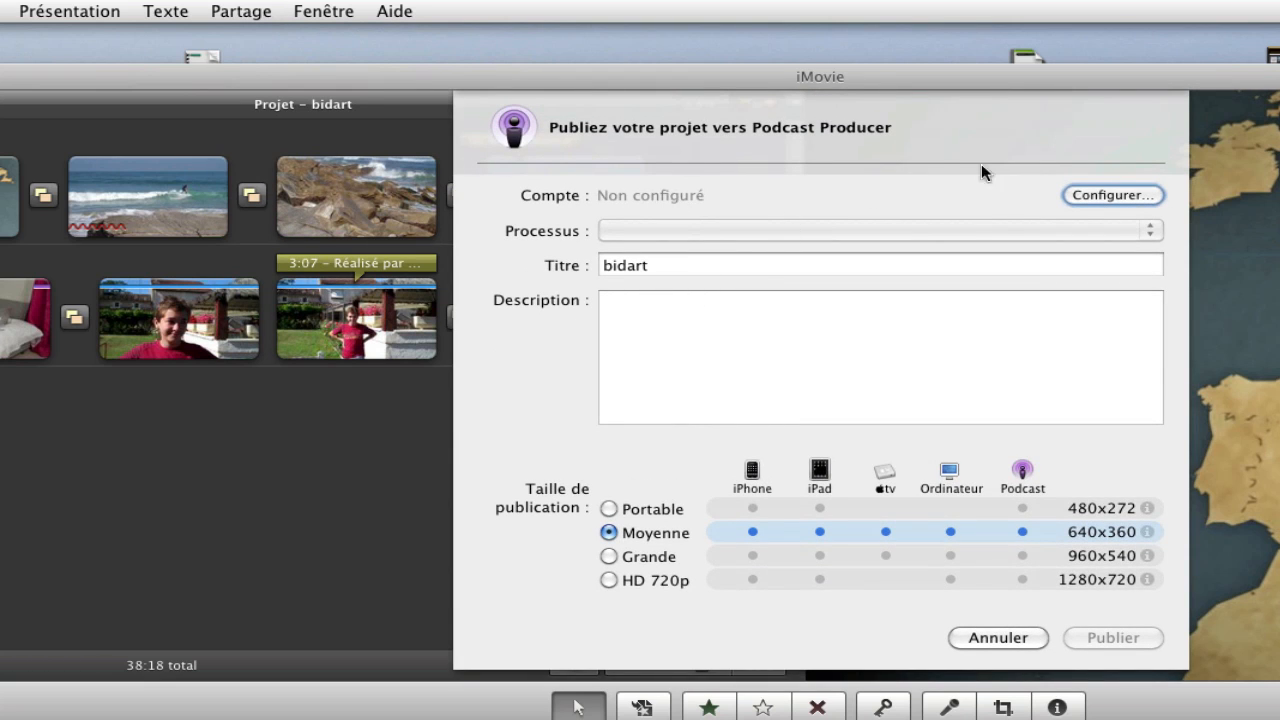
left_click(997, 637)
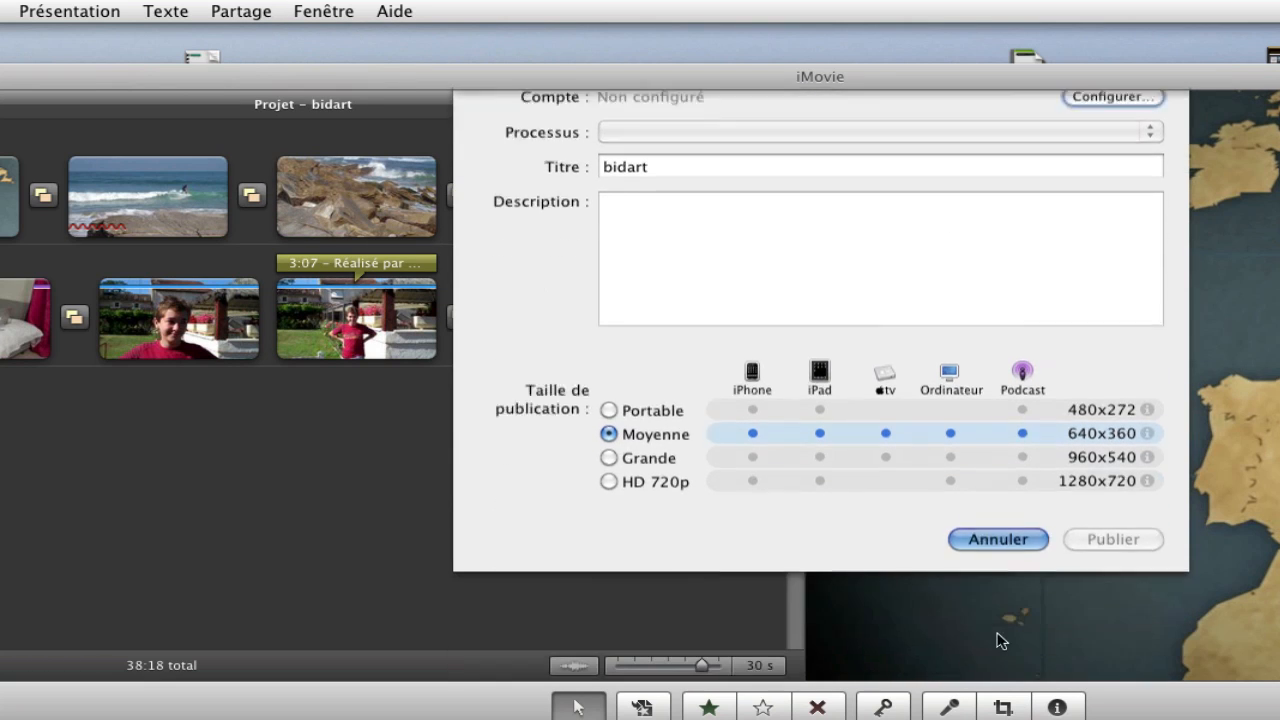
left_click(210, 11)
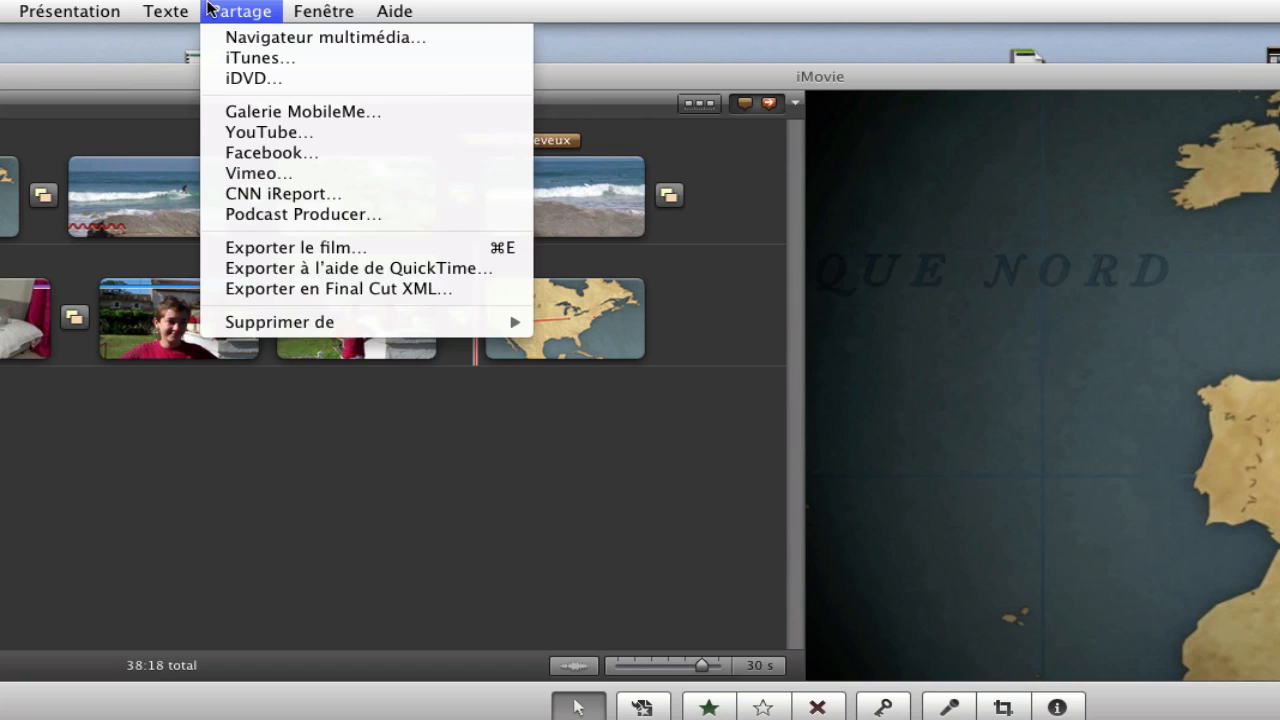
Browse the QuickTime export formats for bidart.m4v, then cancel the QuickTime export
left_click(310, 272)
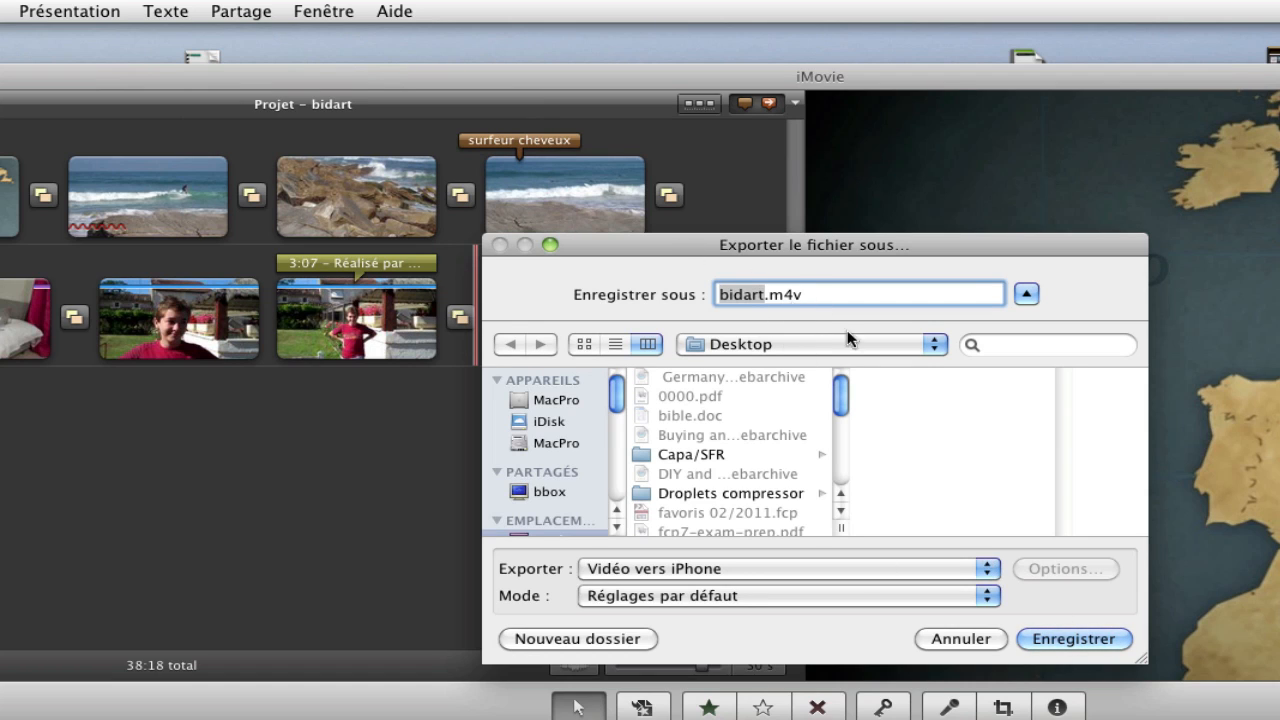
left_click(987, 567)
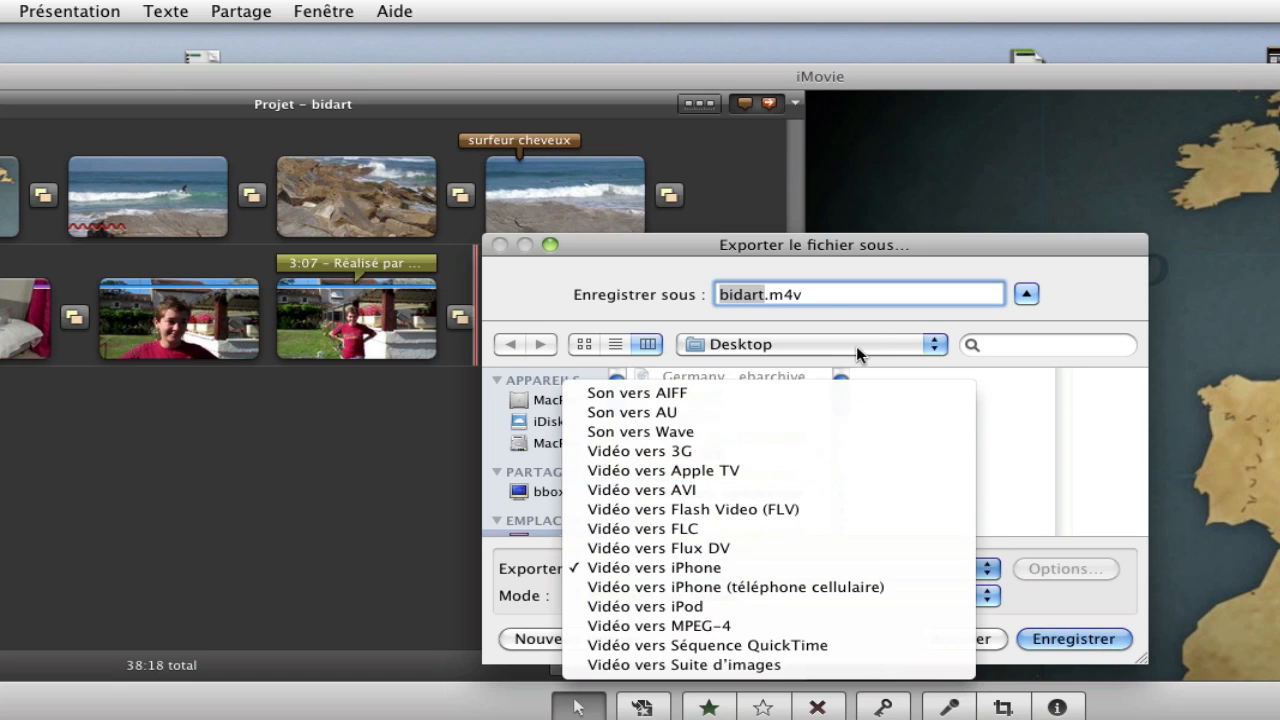
left_click(1019, 459)
left_click(955, 634)
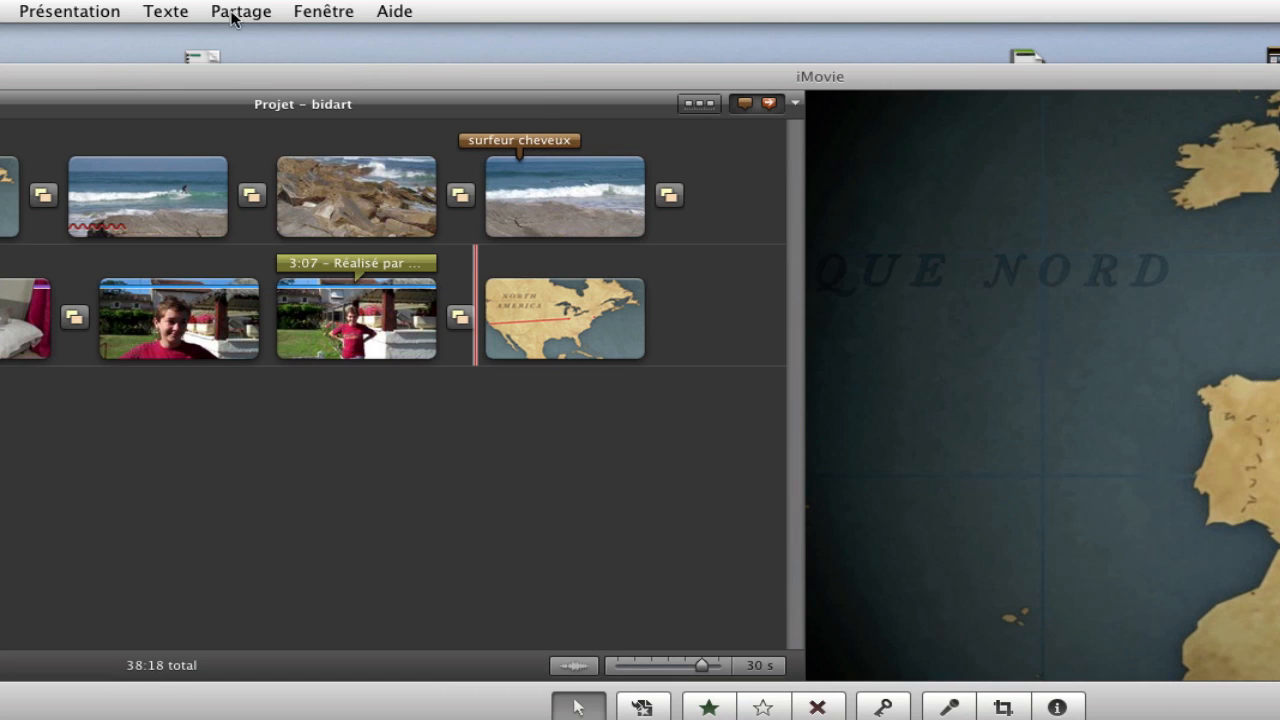
left_click(236, 12)
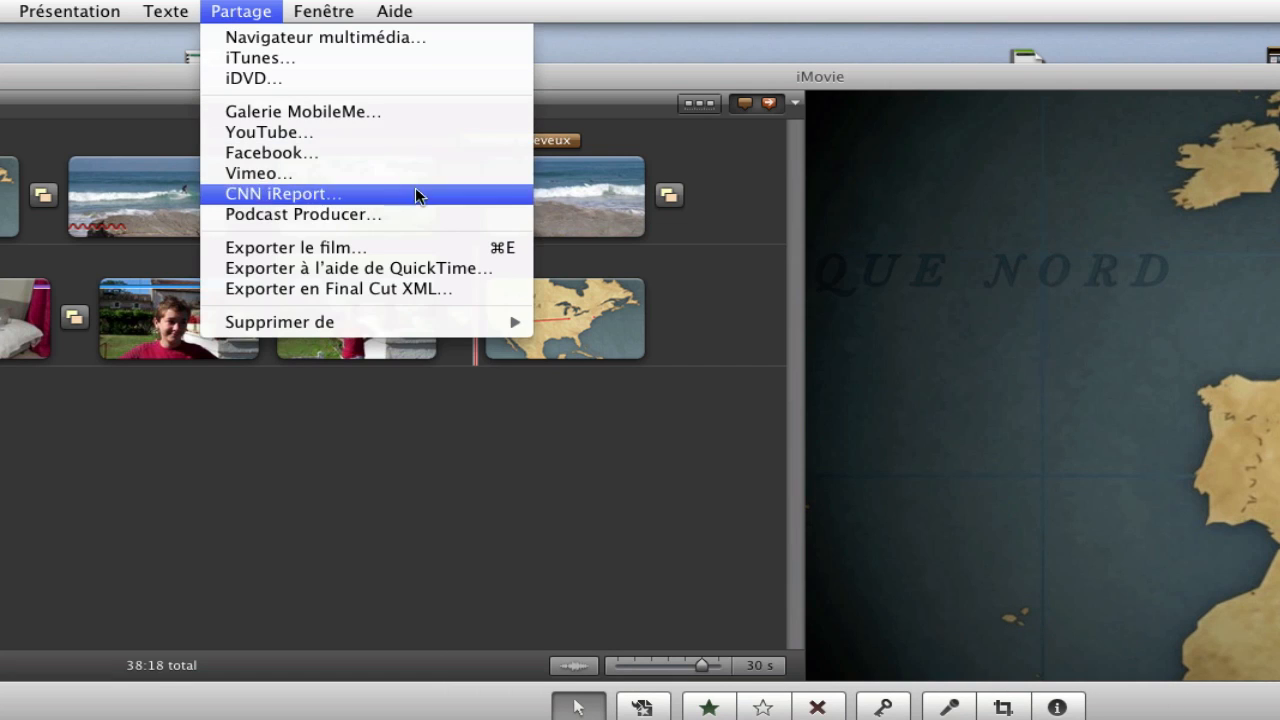
left_click(341, 294)
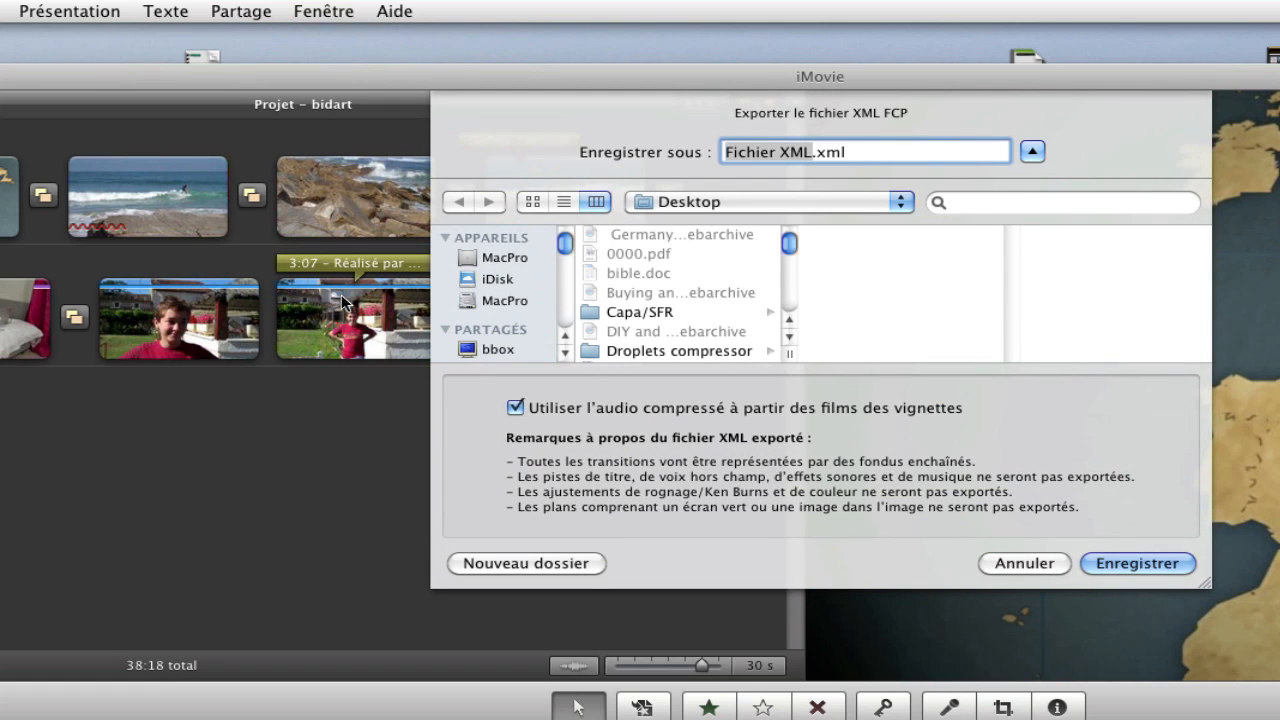
left_click(1012, 564)
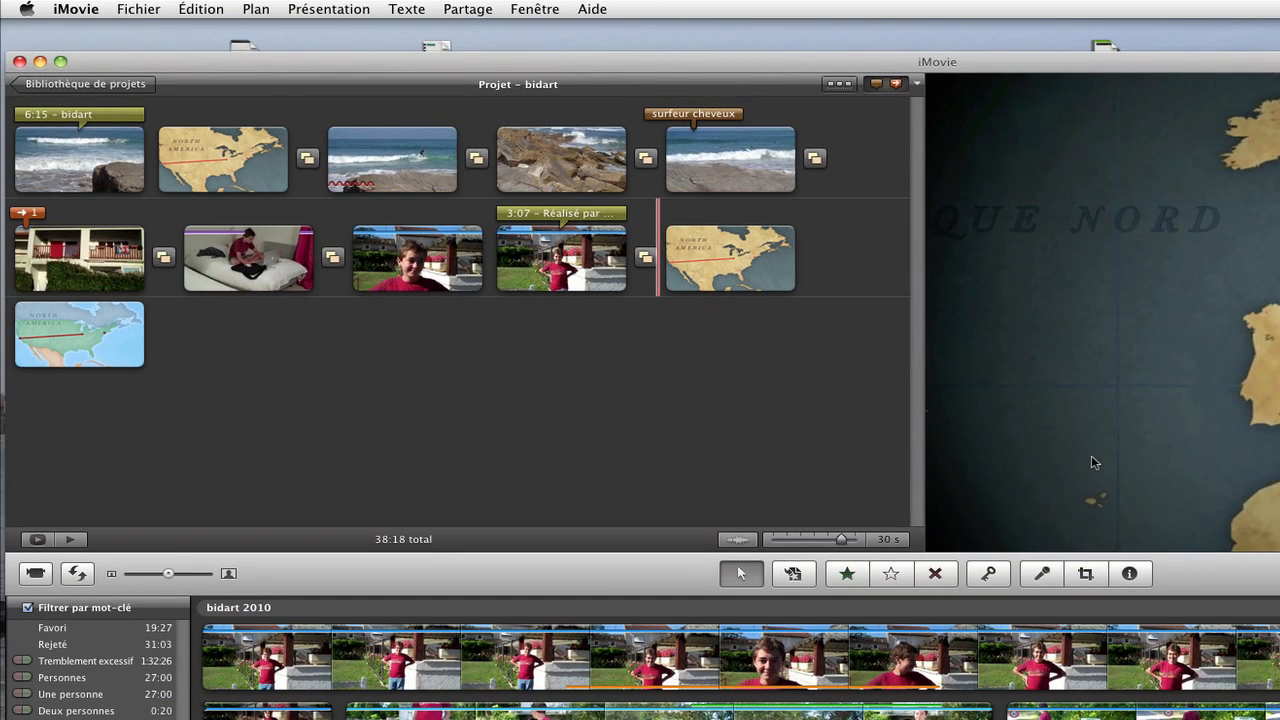
Browse the Share and File menus without choosing anything, then reopen the Share menu
left_click(466, 10)
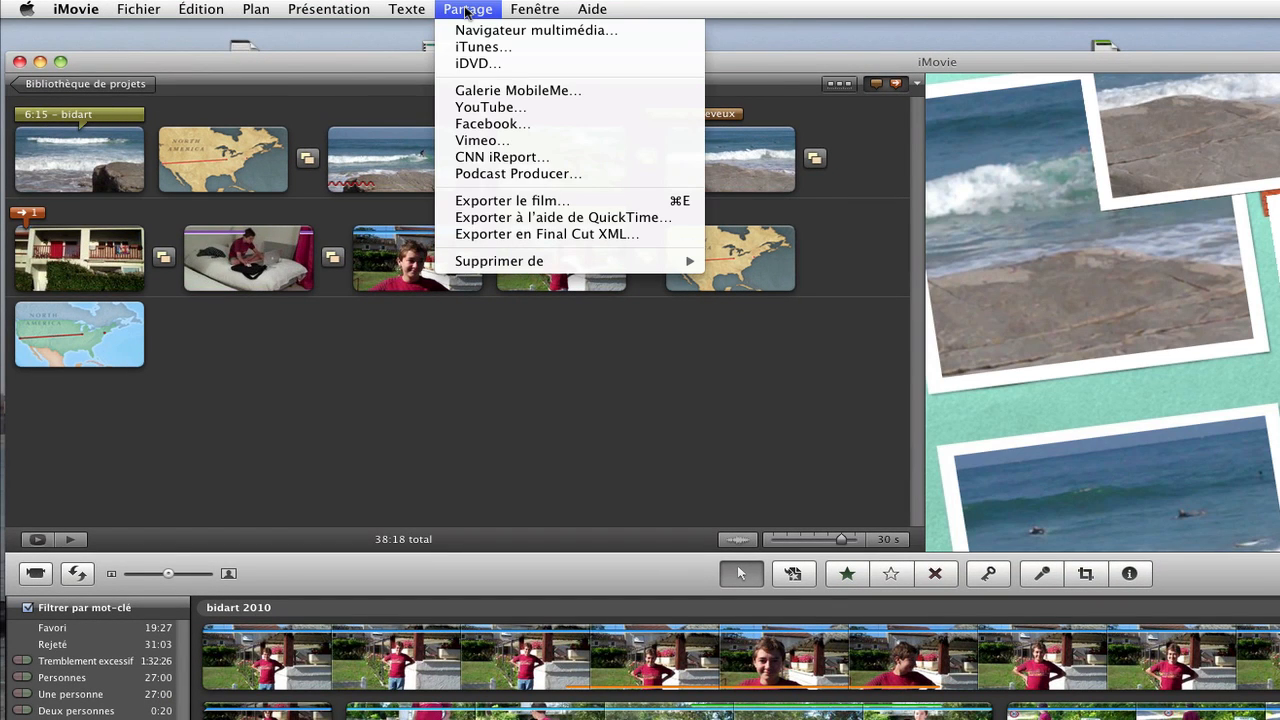
mouse_move(134, 8)
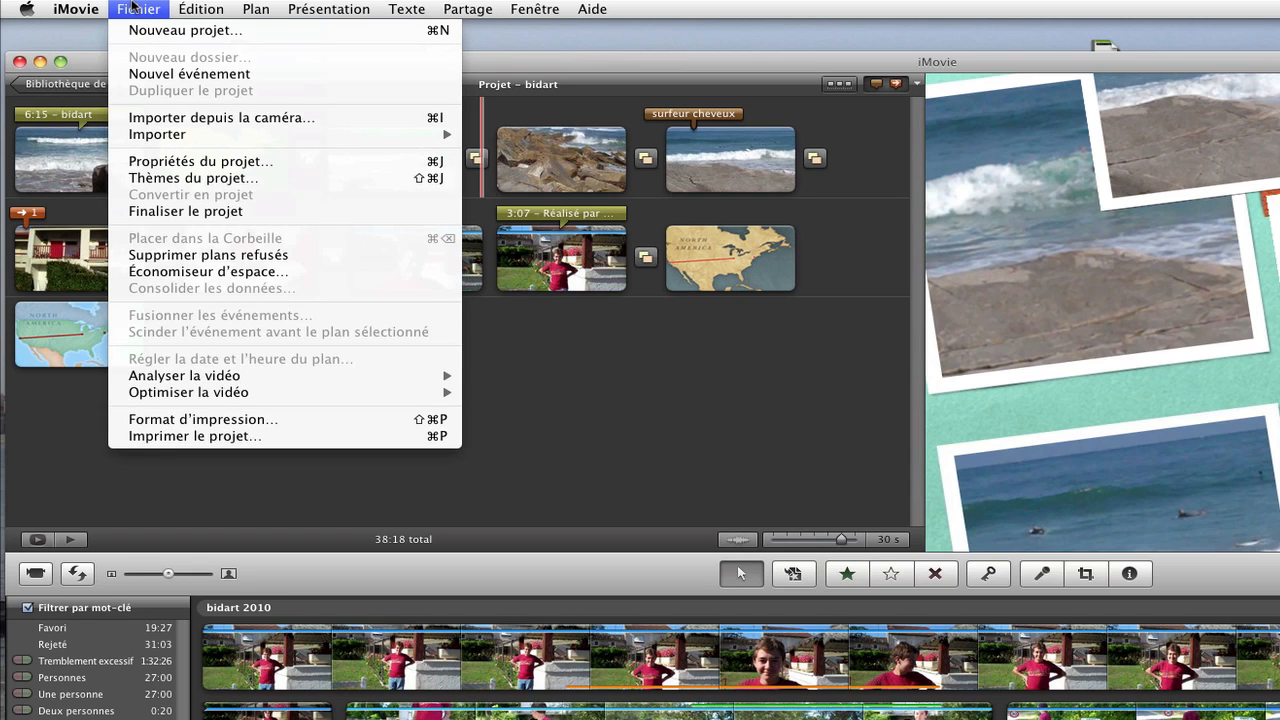
mouse_move(187, 137)
left_click(678, 334)
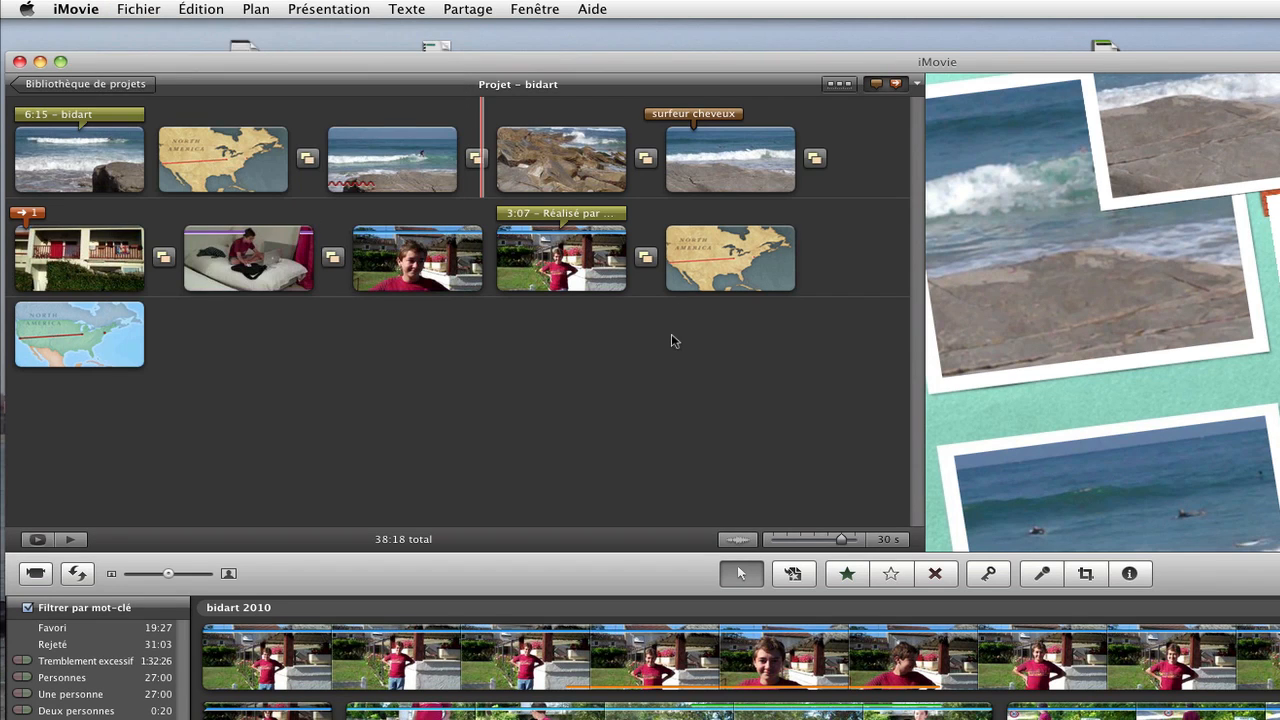
left_click(474, 7)
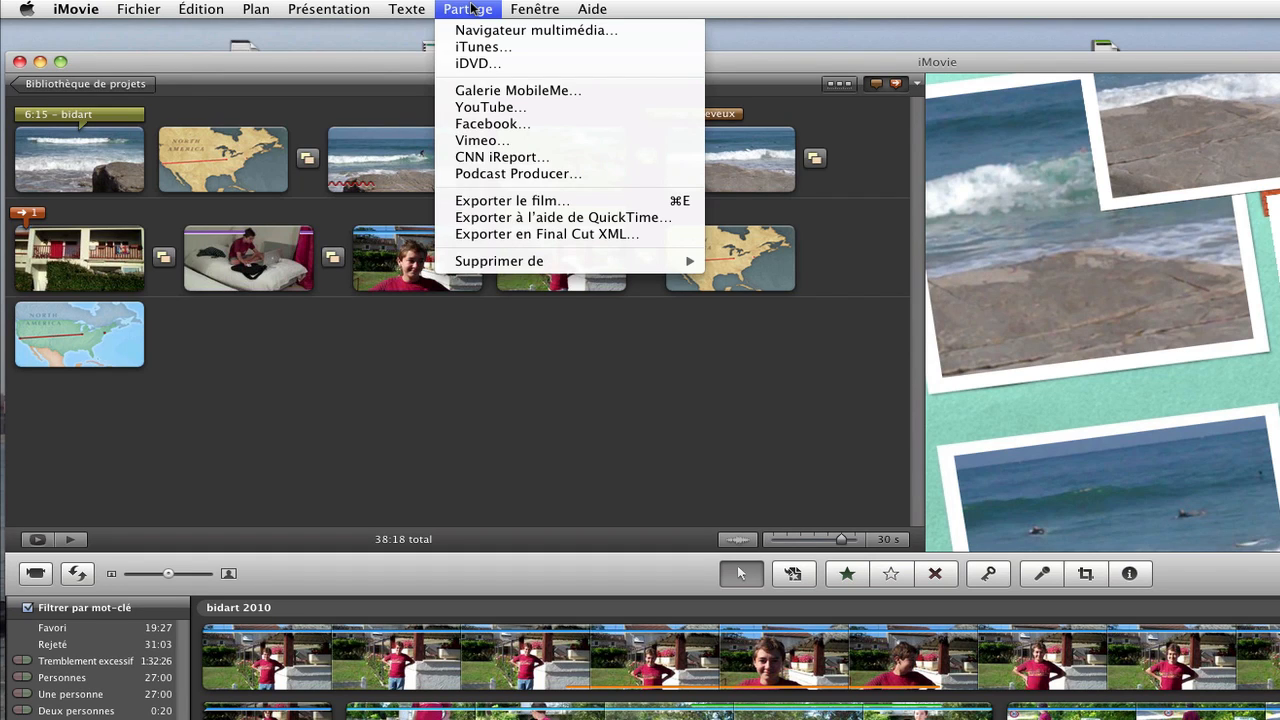